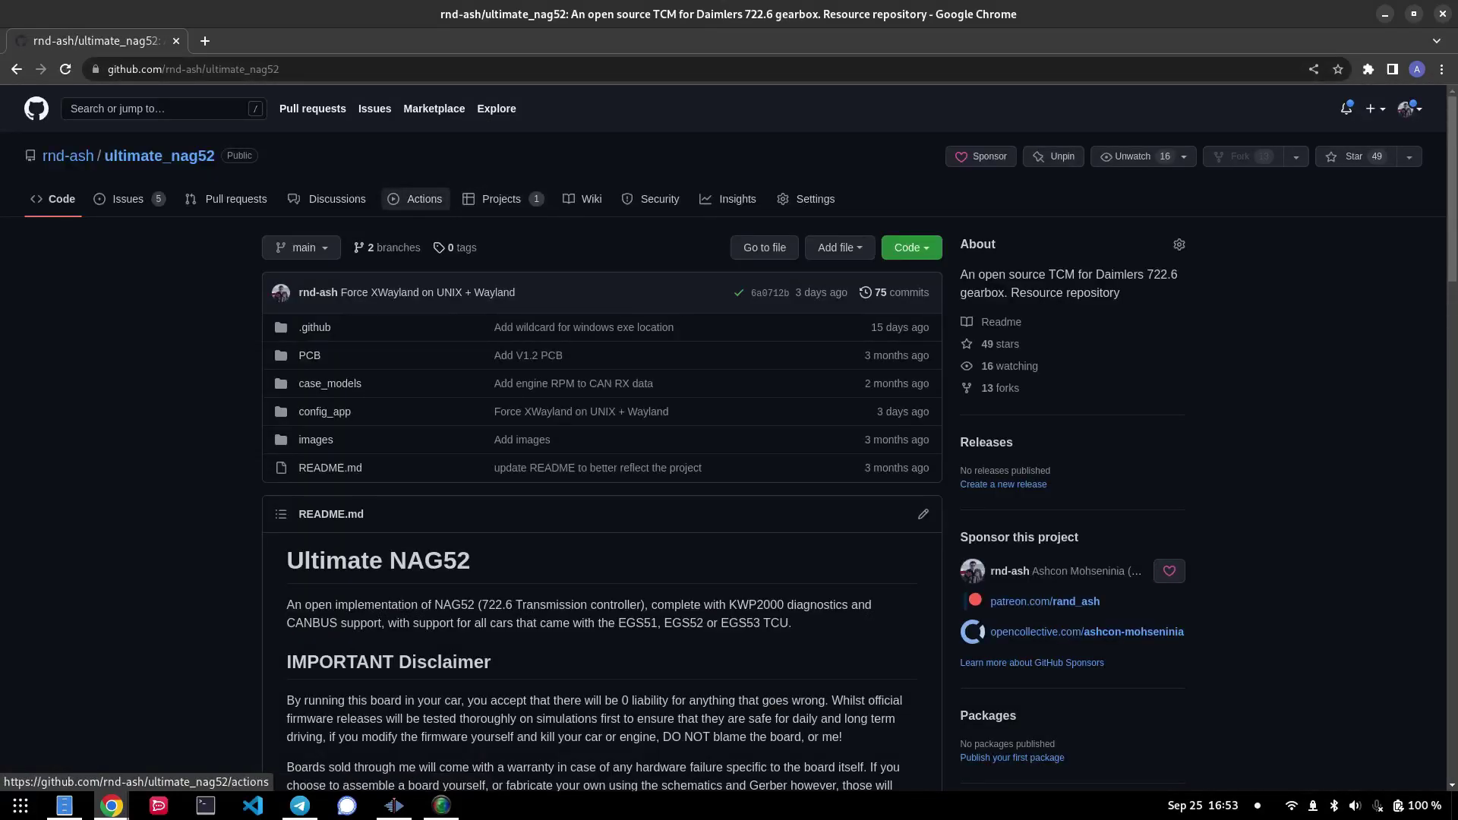
- Download the config-app-appimage artifact from the Force XWayland on UNIX + Wayland run #11
{"action": "left_click", "coordinate": [415, 199]}
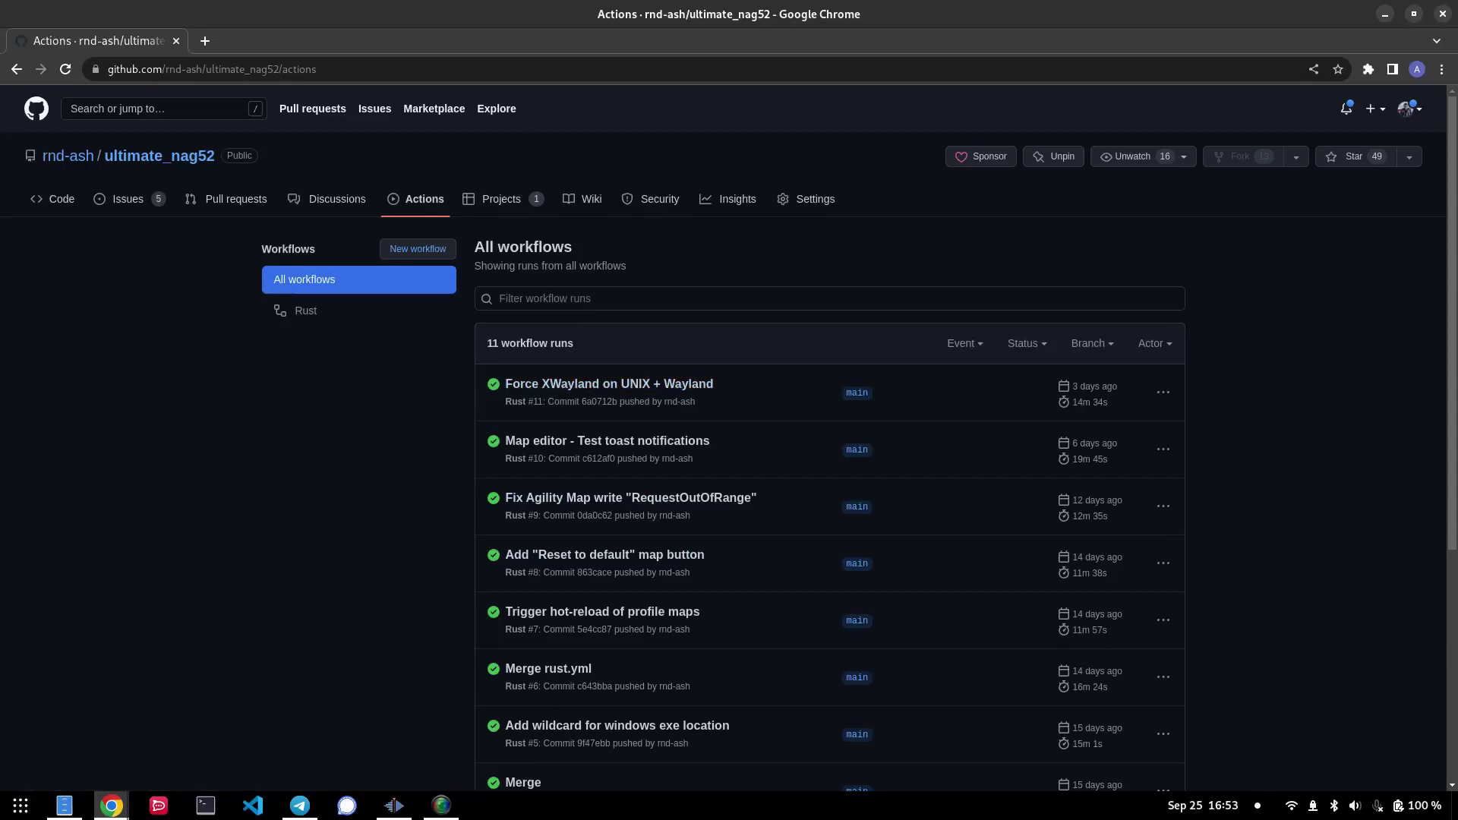
{"action": "scroll", "coordinate": [729, 439], "scroll_direction": "down", "scroll_amount": 2}
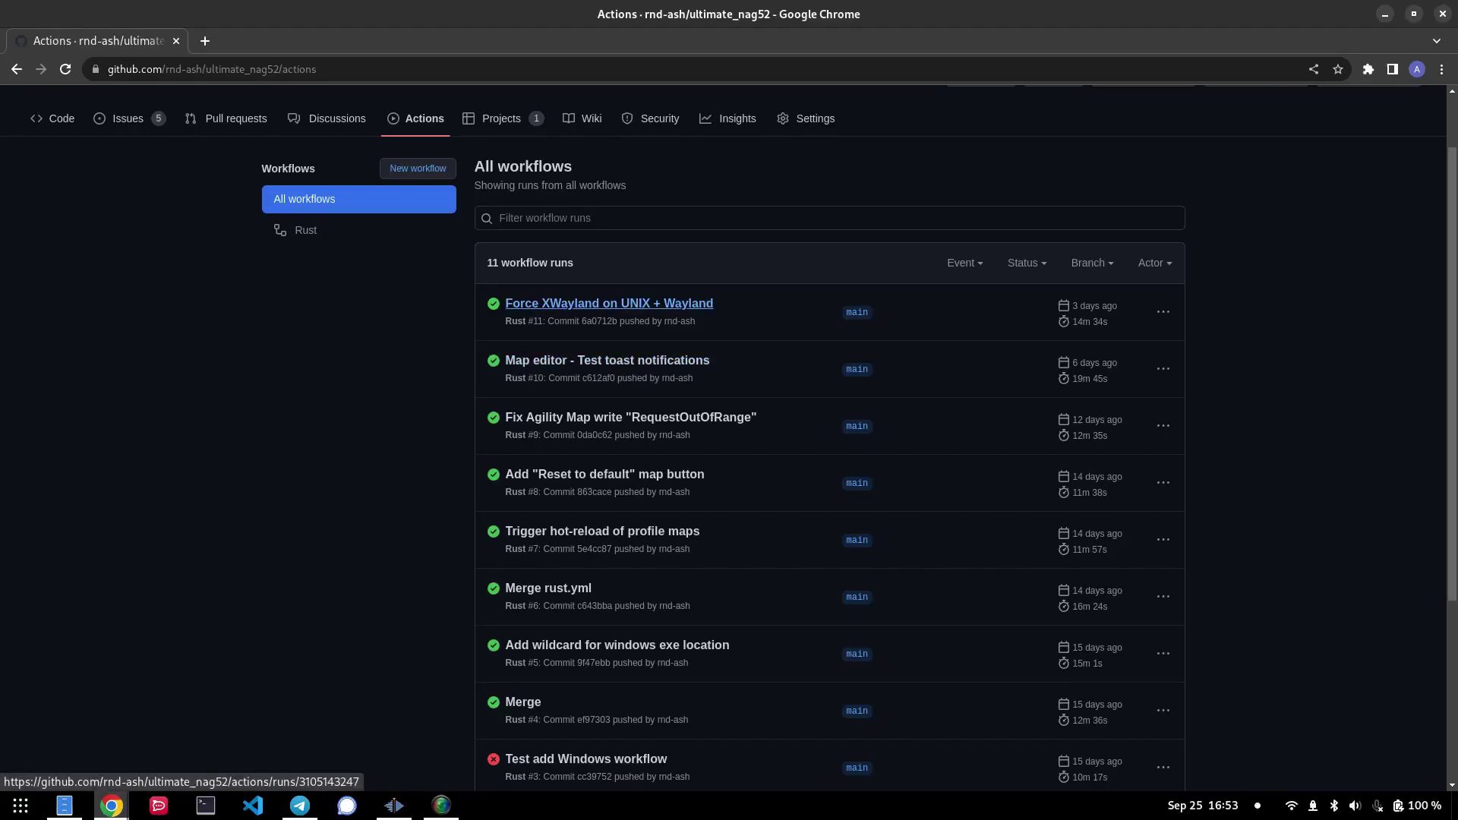
{"action": "left_click", "coordinate": [609, 304]}
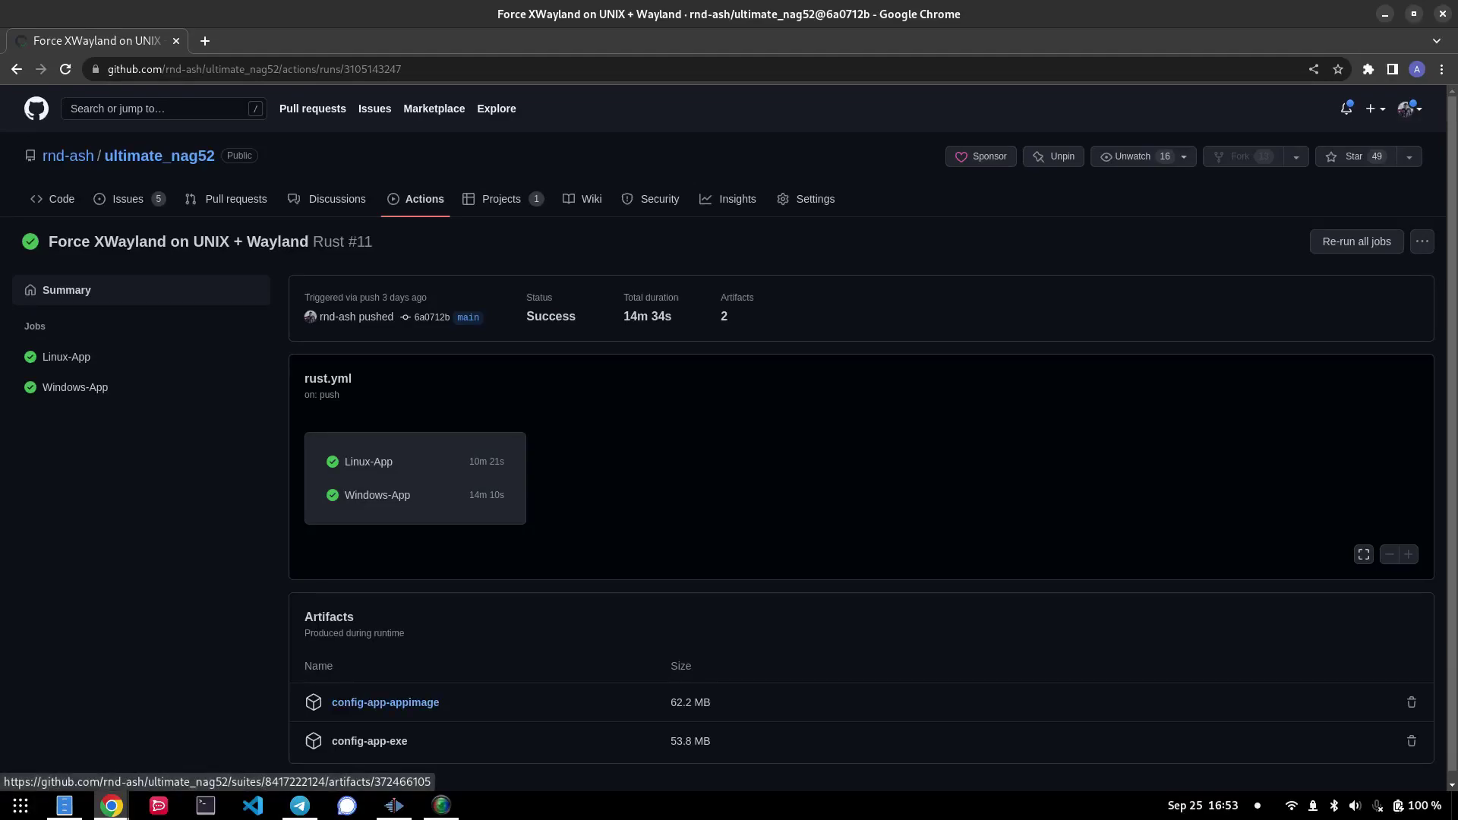
{"action": "scroll", "coordinate": [385, 701], "scroll_direction": "down", "scroll_amount": 1}
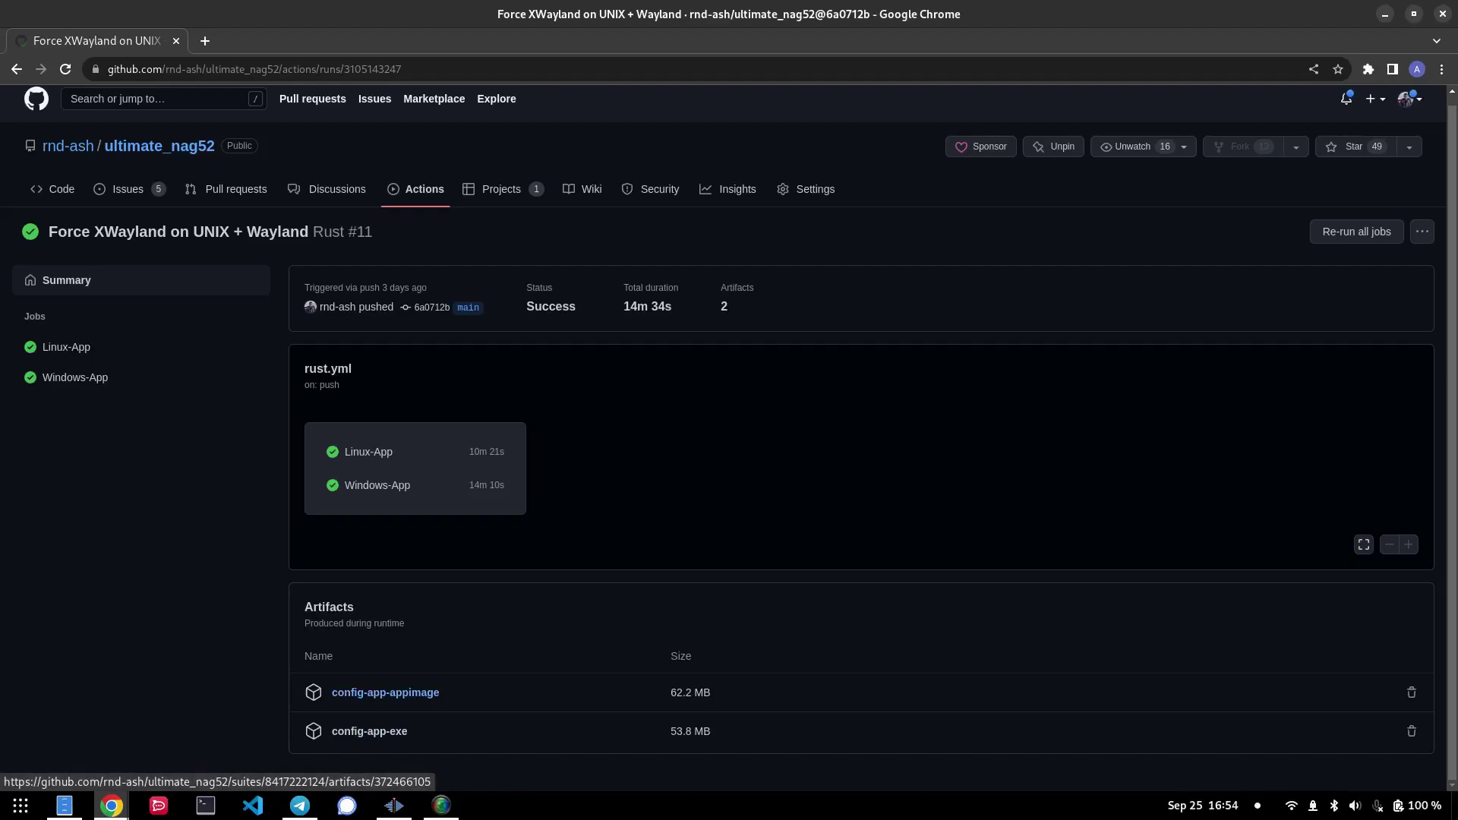
{"action": "left_click", "coordinate": [385, 692]}
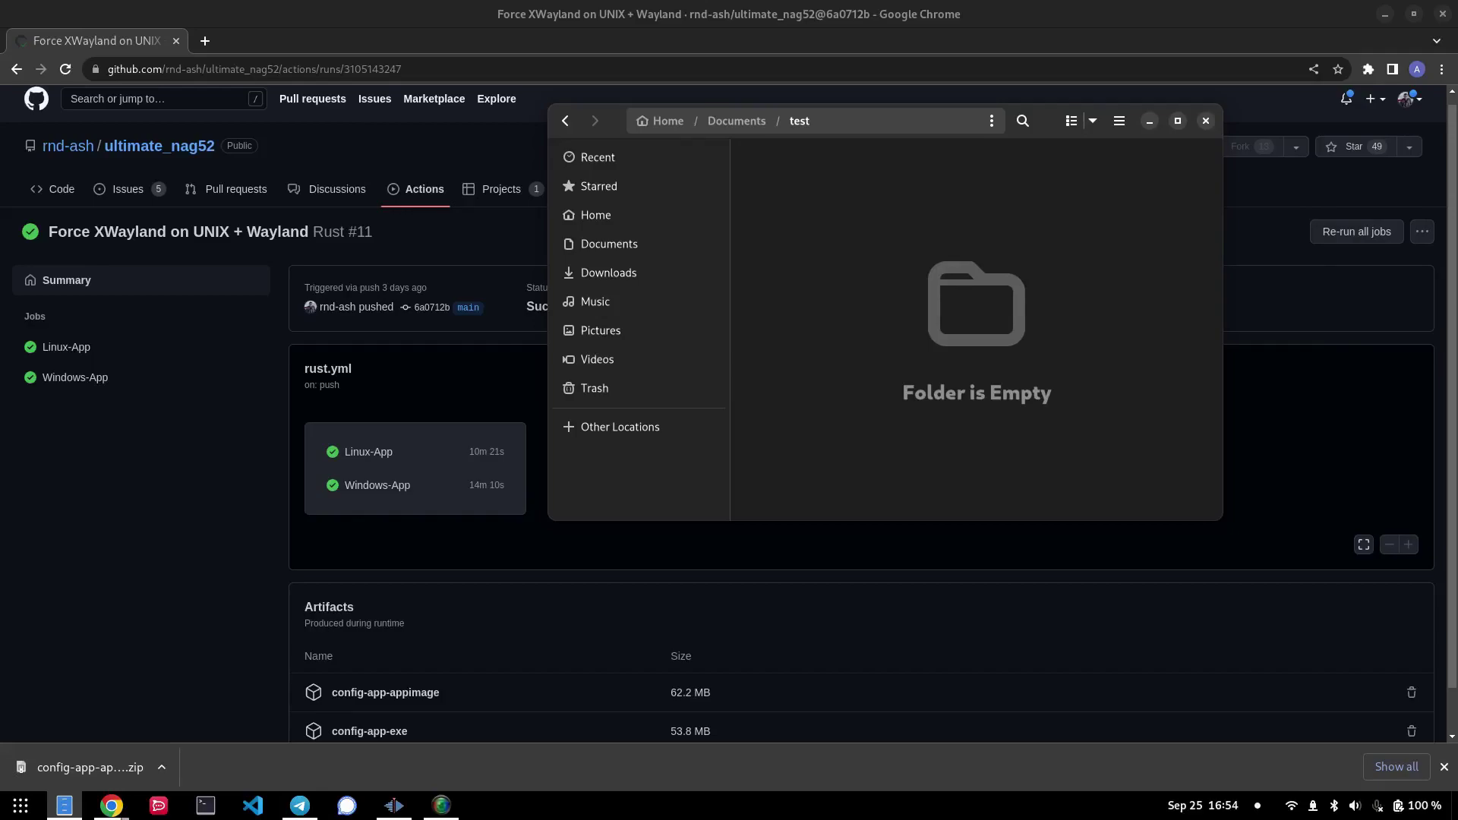
- Paste the downloaded zip into the test folder, extract it there, and open the extracted folder
{"action": "left_click", "coordinate": [111, 805]}
{"action": "left_click", "coordinate": [111, 805]}
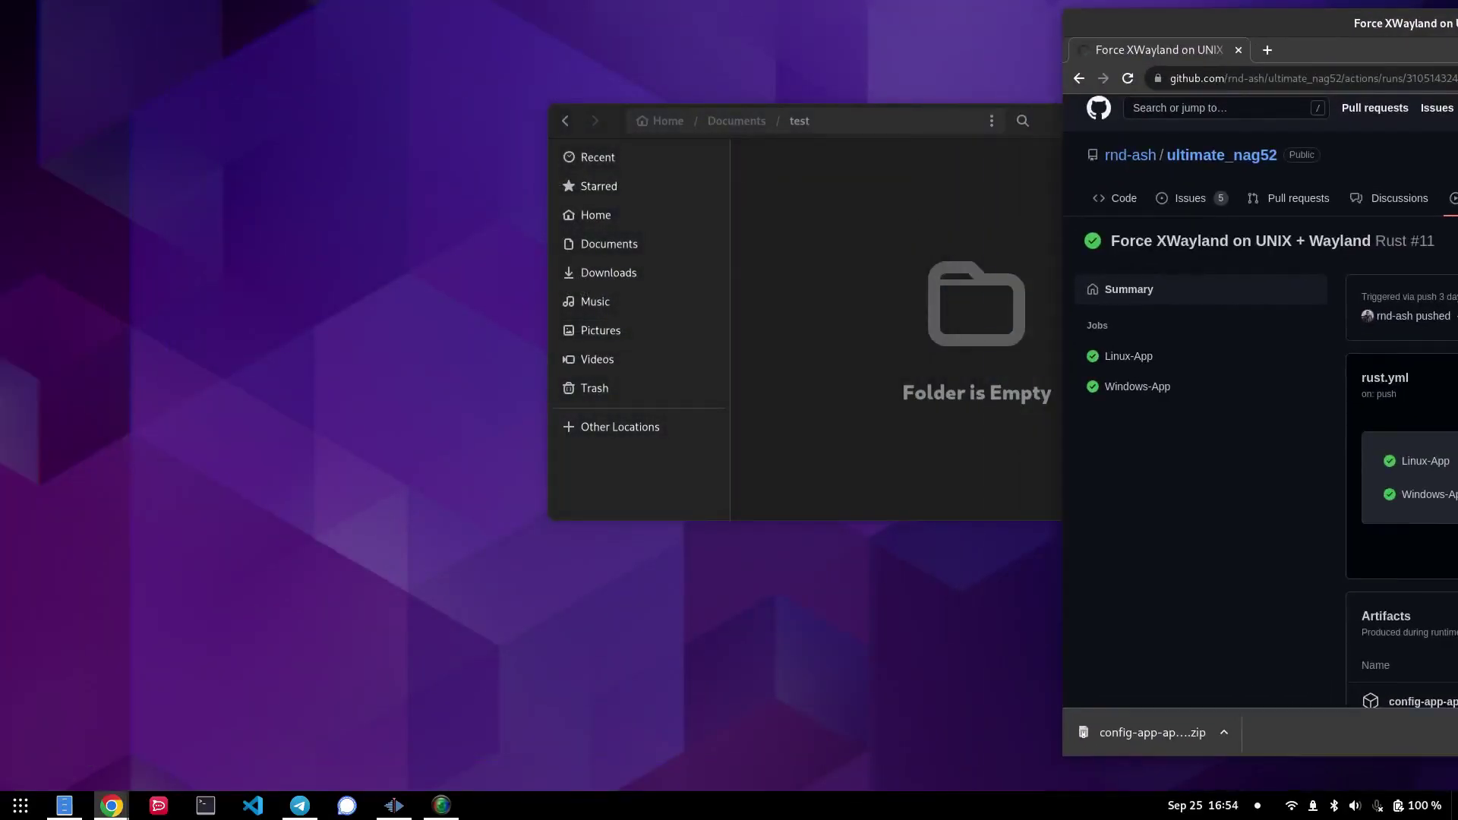
{"action": "key", "text": "ctrl+v"}
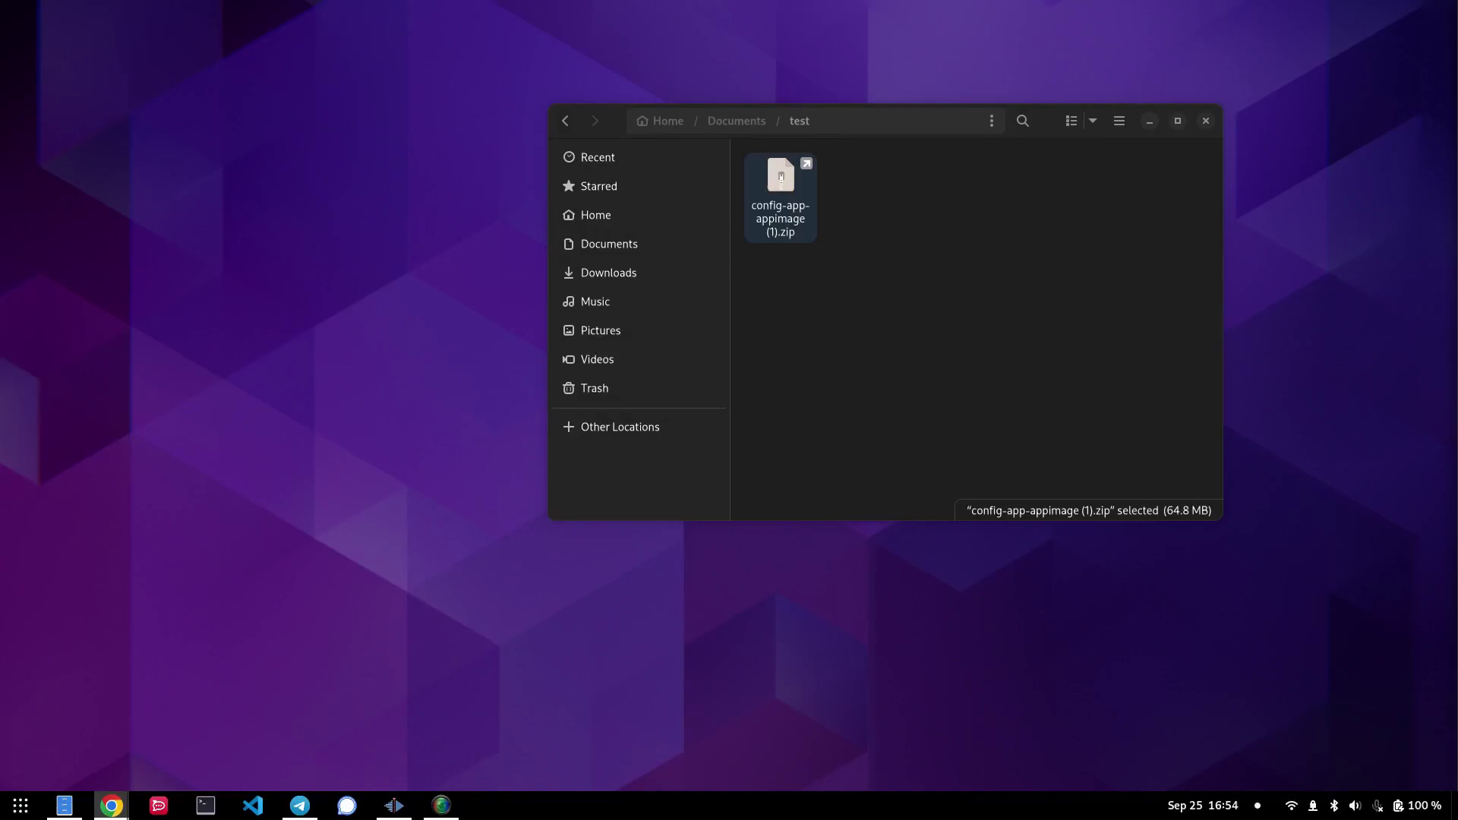
{"action": "right_click", "coordinate": [790, 164]}
{"action": "left_click", "coordinate": [828, 227]}
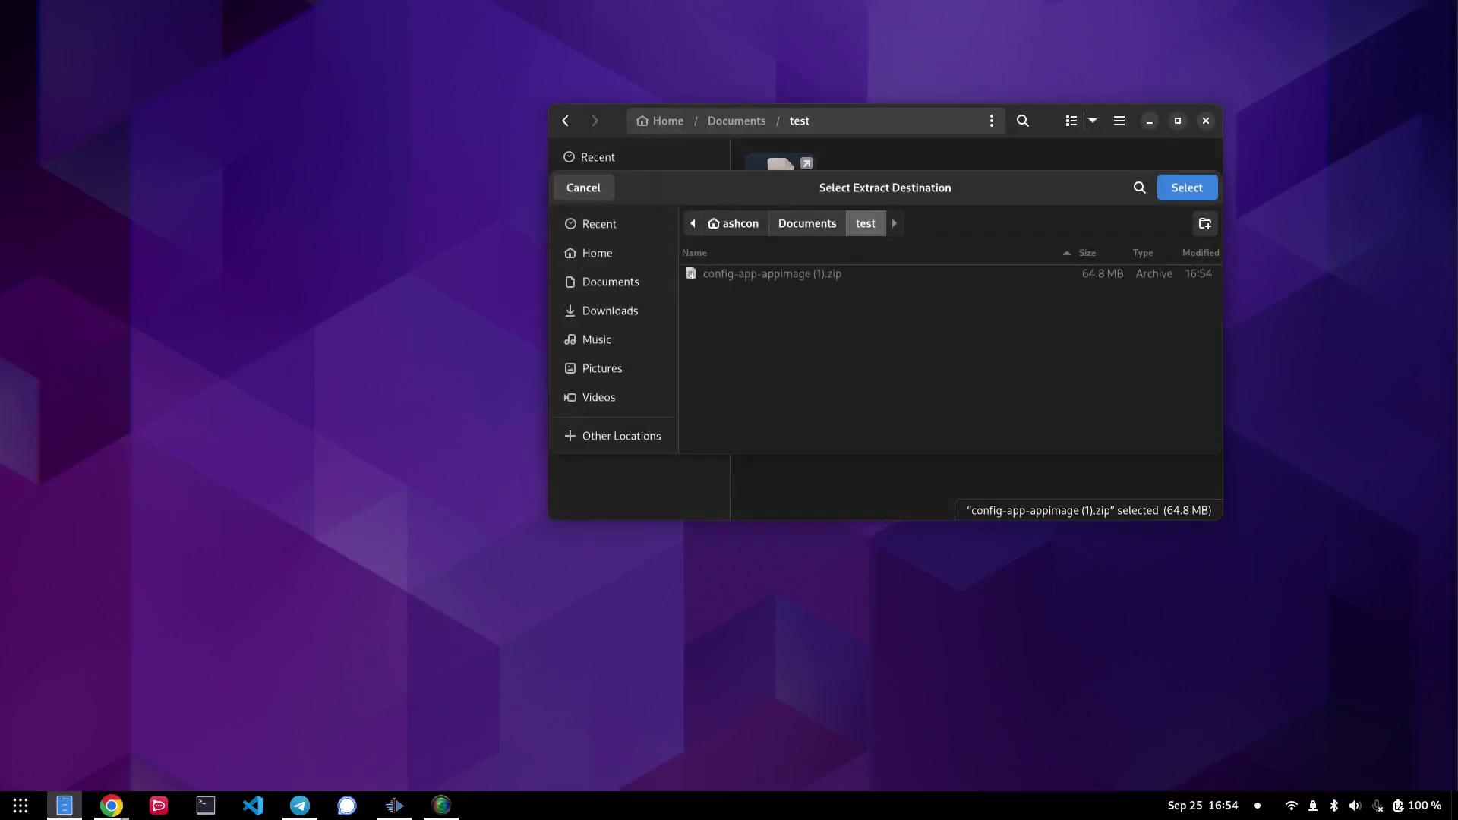
{"action": "left_click", "coordinate": [1186, 187]}
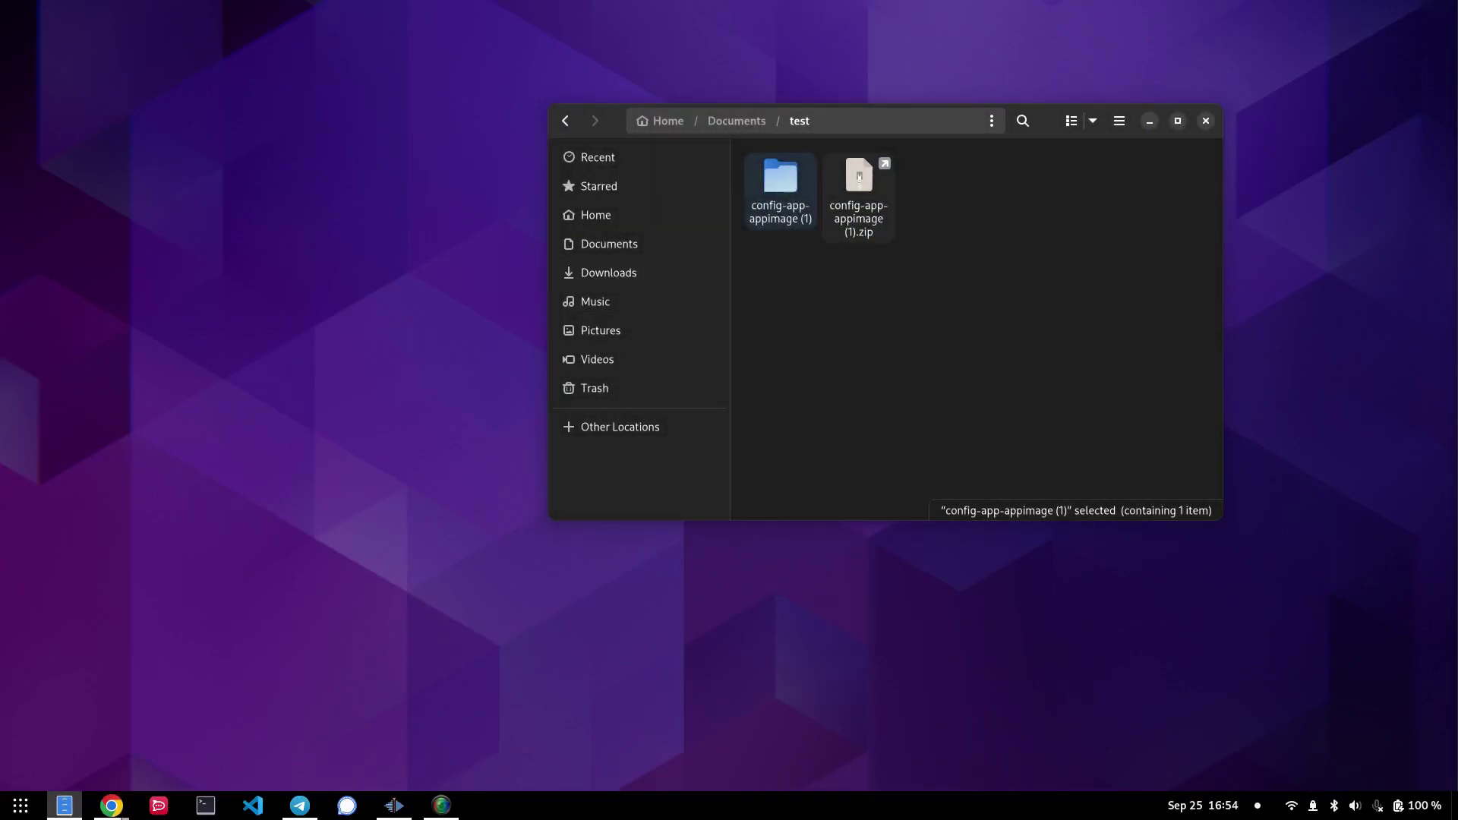
{"action": "key", "text": "Return"}
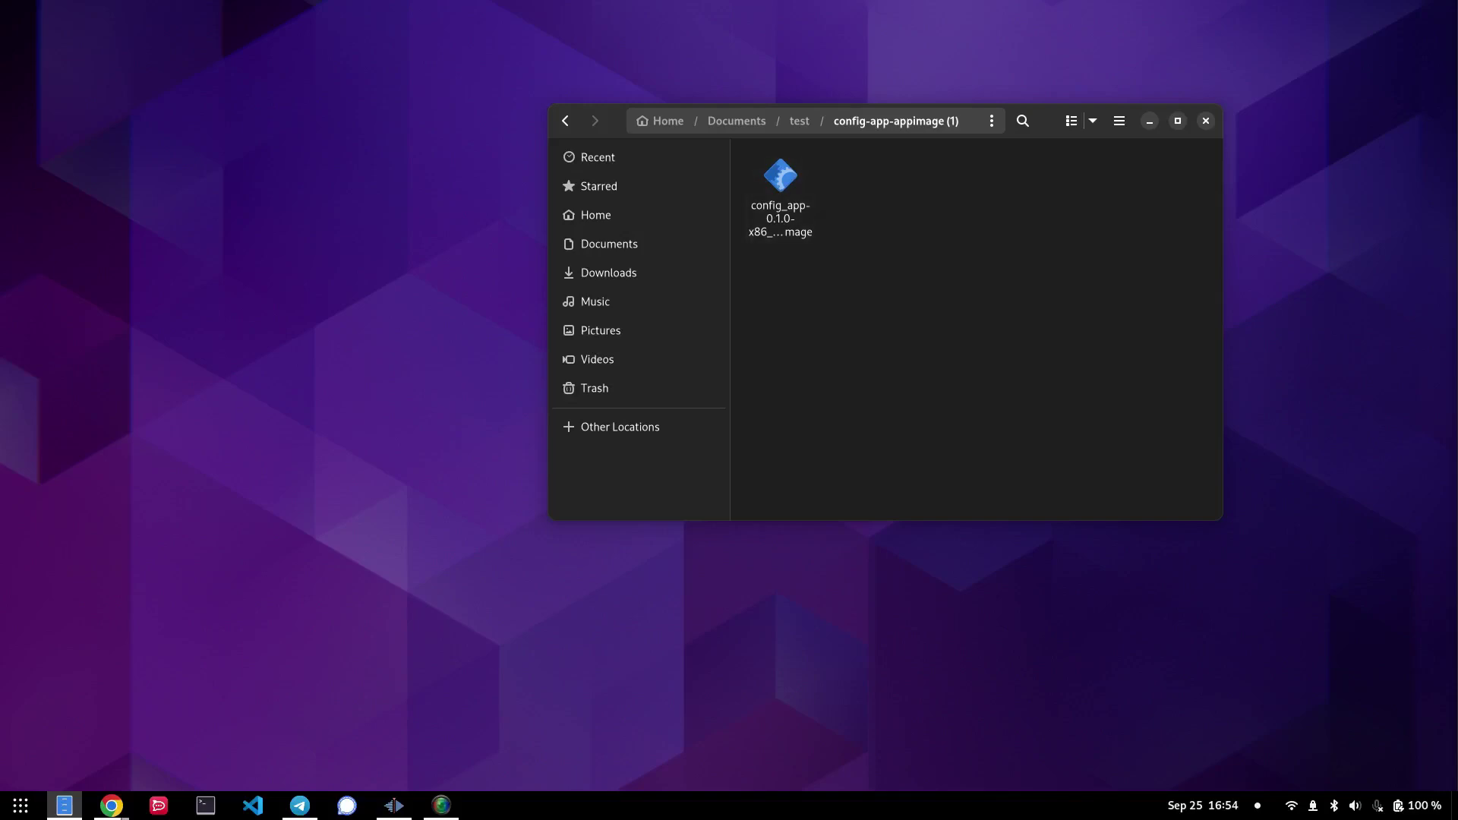
- Enable 'Executable as Program' for config_app-0.1.0-x86_64.AppImage in its properties
{"action": "right_click", "coordinate": [852, 242]}
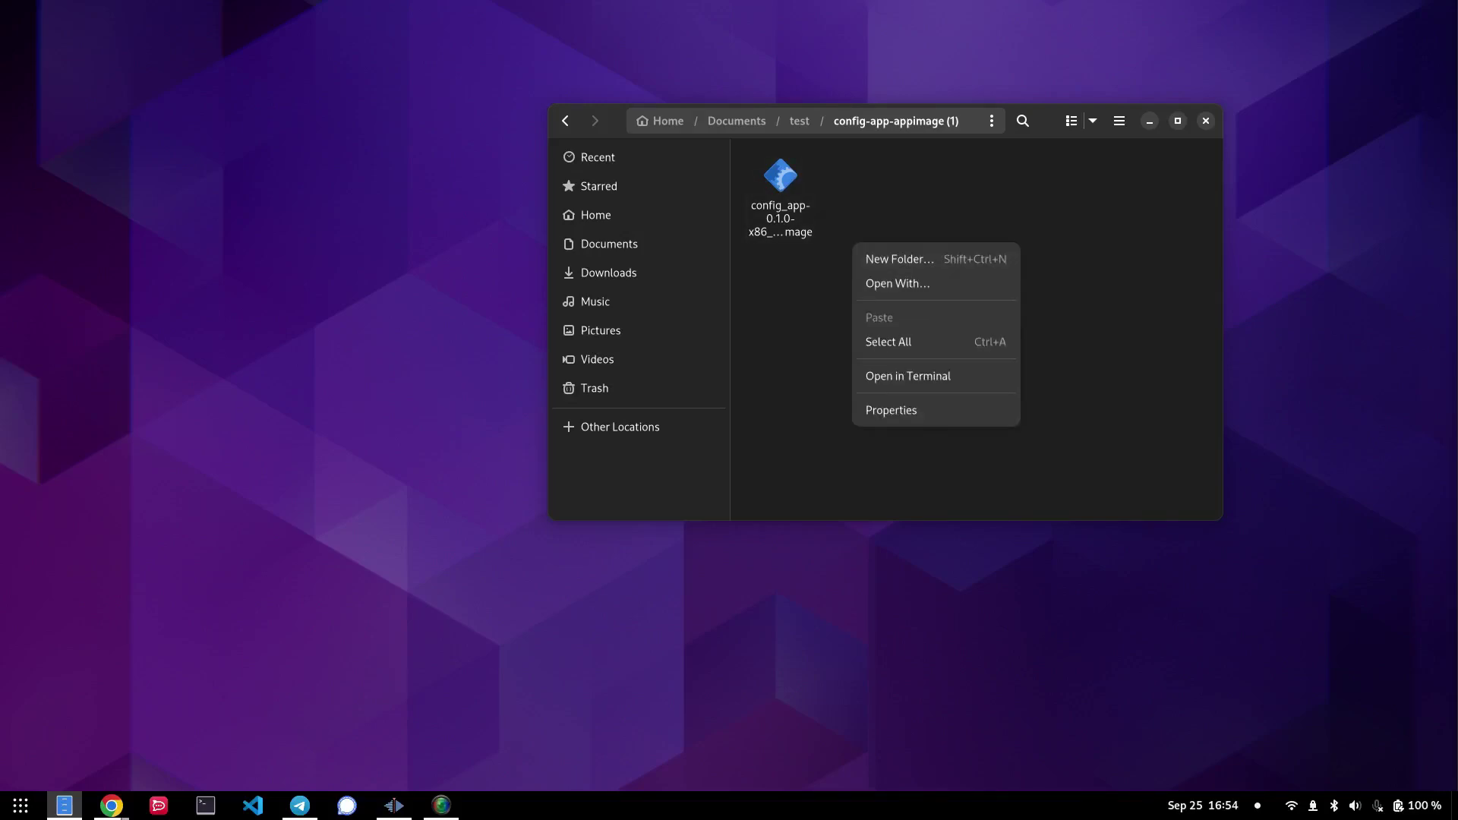
{"action": "key", "text": "Escape"}
{"action": "double_click", "coordinate": [780, 186]}
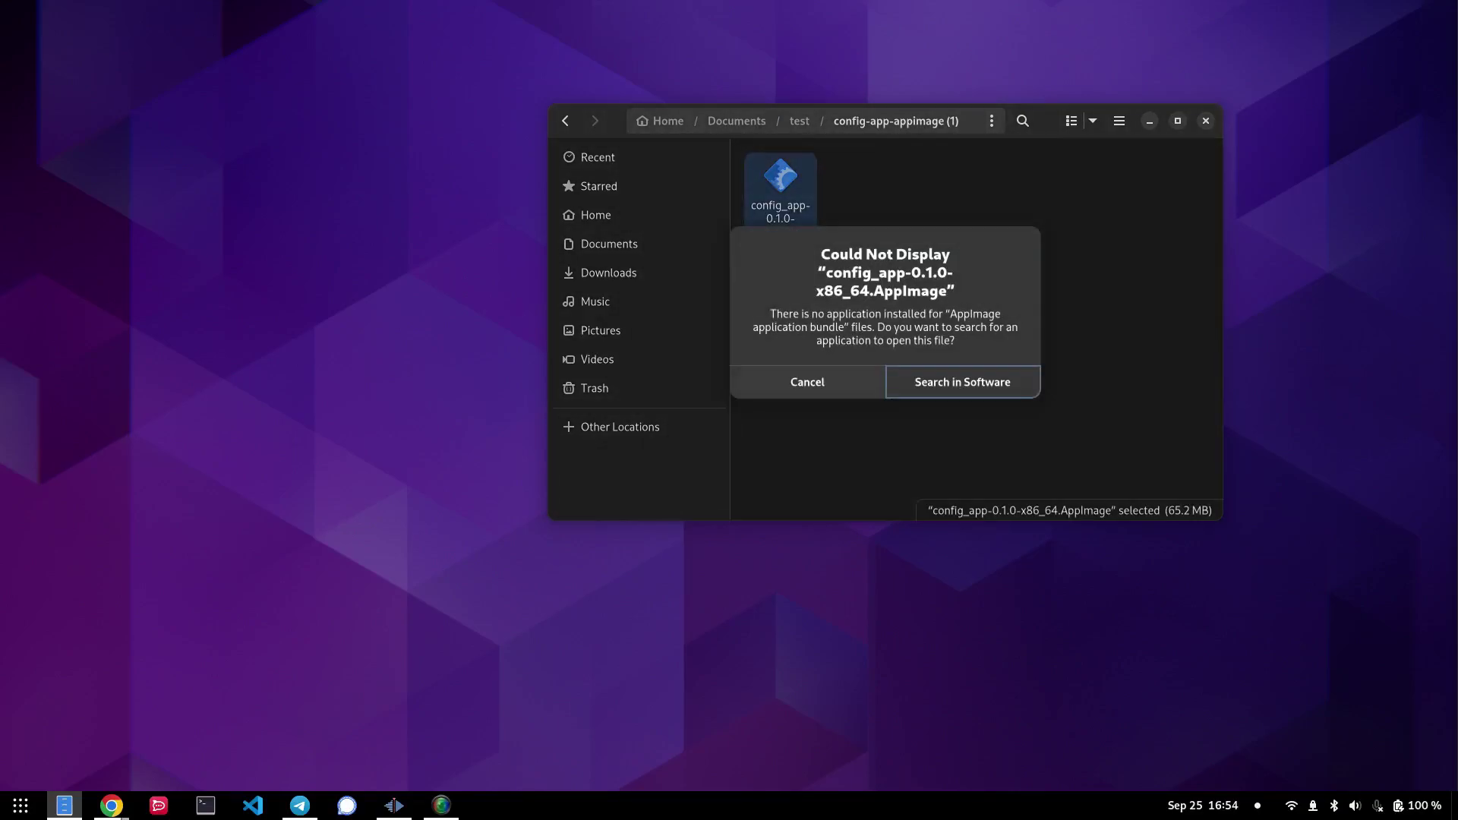
{"action": "left_click", "coordinate": [807, 381]}
{"action": "right_click", "coordinate": [782, 220]}
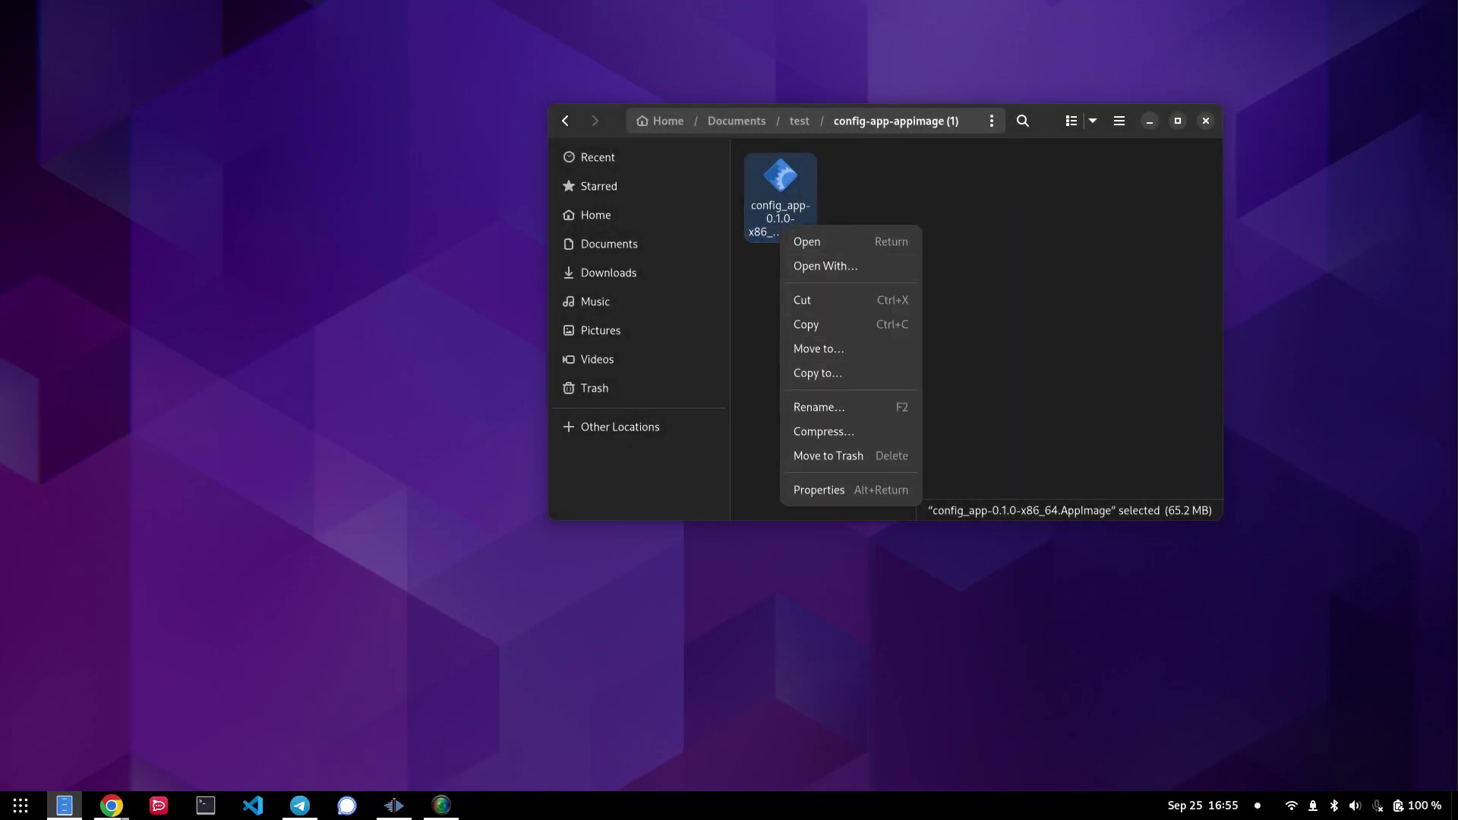
{"action": "left_click", "coordinate": [824, 490]}
{"action": "left_click", "coordinate": [1023, 518]}
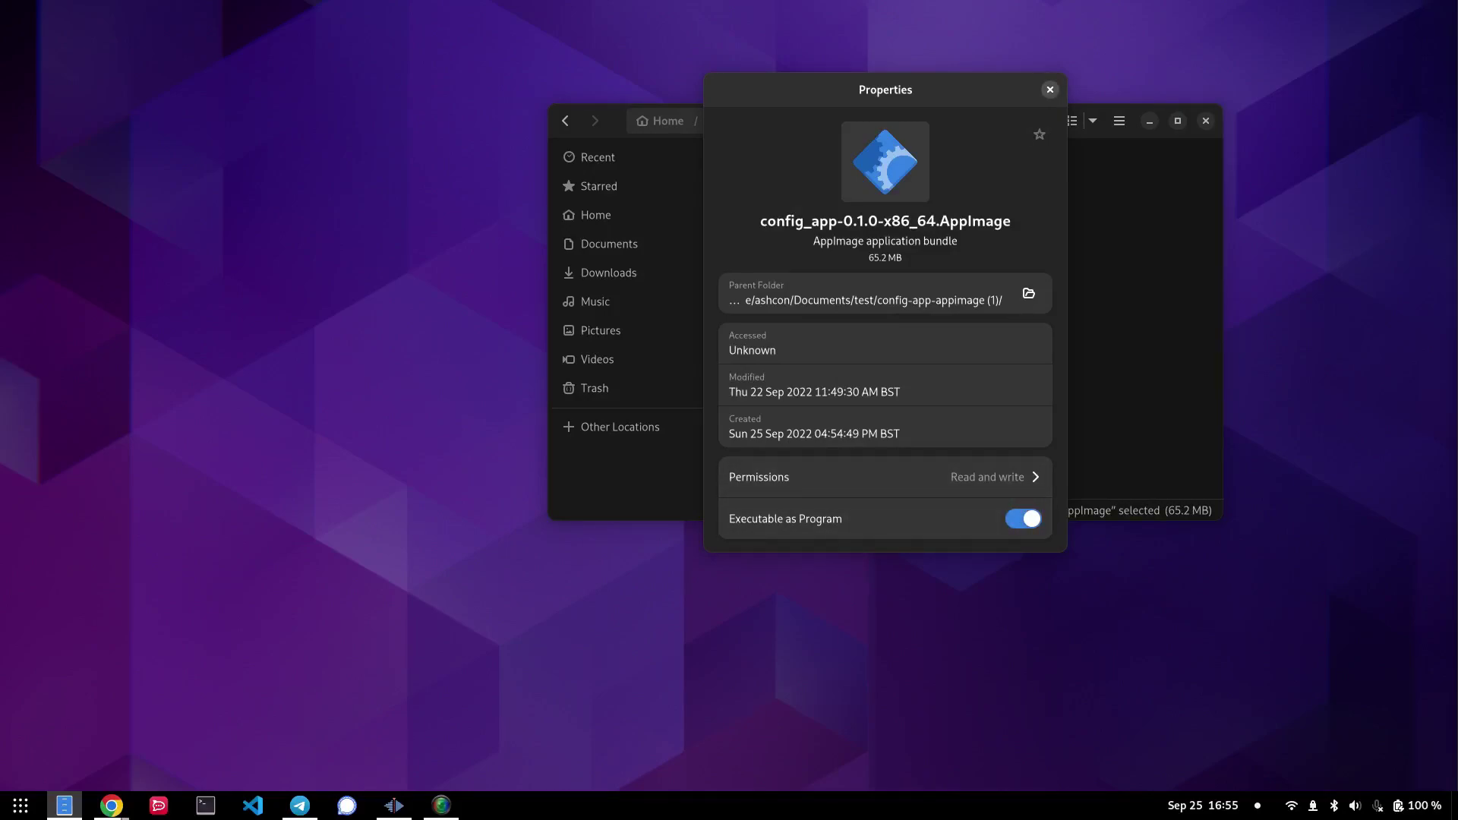
- Select /dev/ttyUSB0, launch the configuration app, and go to the Firmware updater page
{"action": "left_click", "coordinate": [1051, 90]}
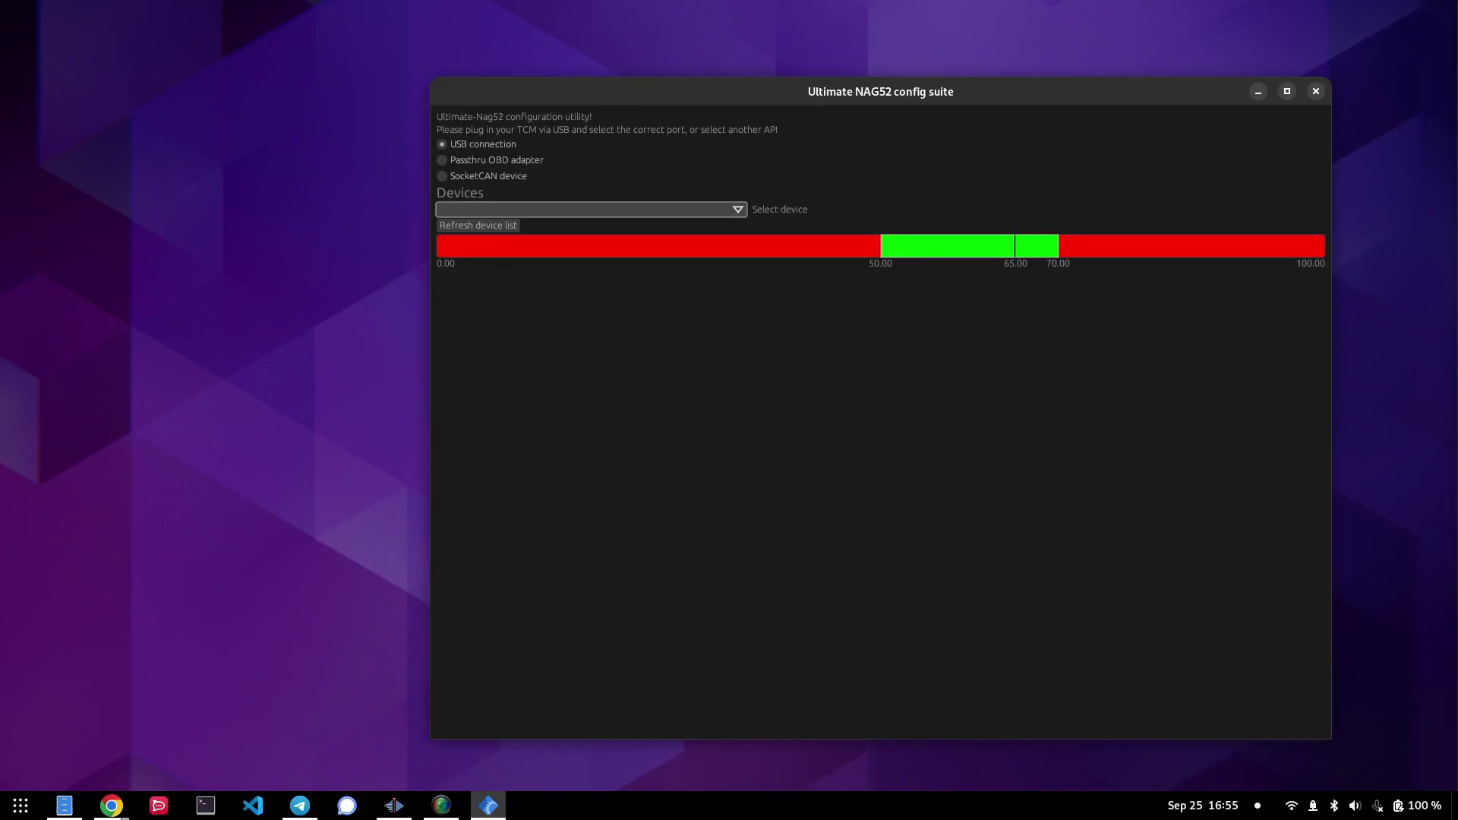
{"action": "left_click", "coordinate": [591, 209]}
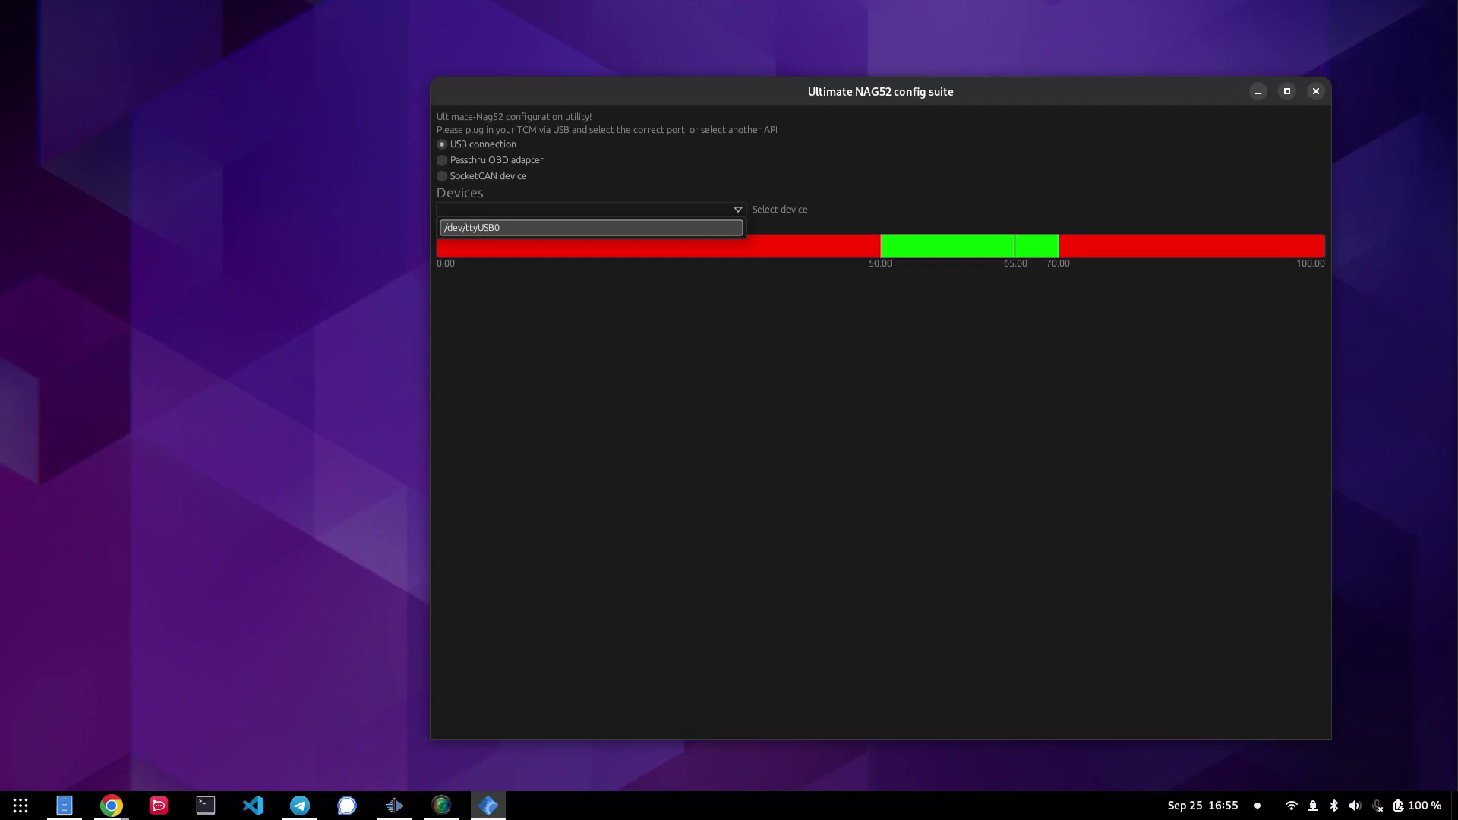
{"action": "left_click", "coordinate": [591, 227]}
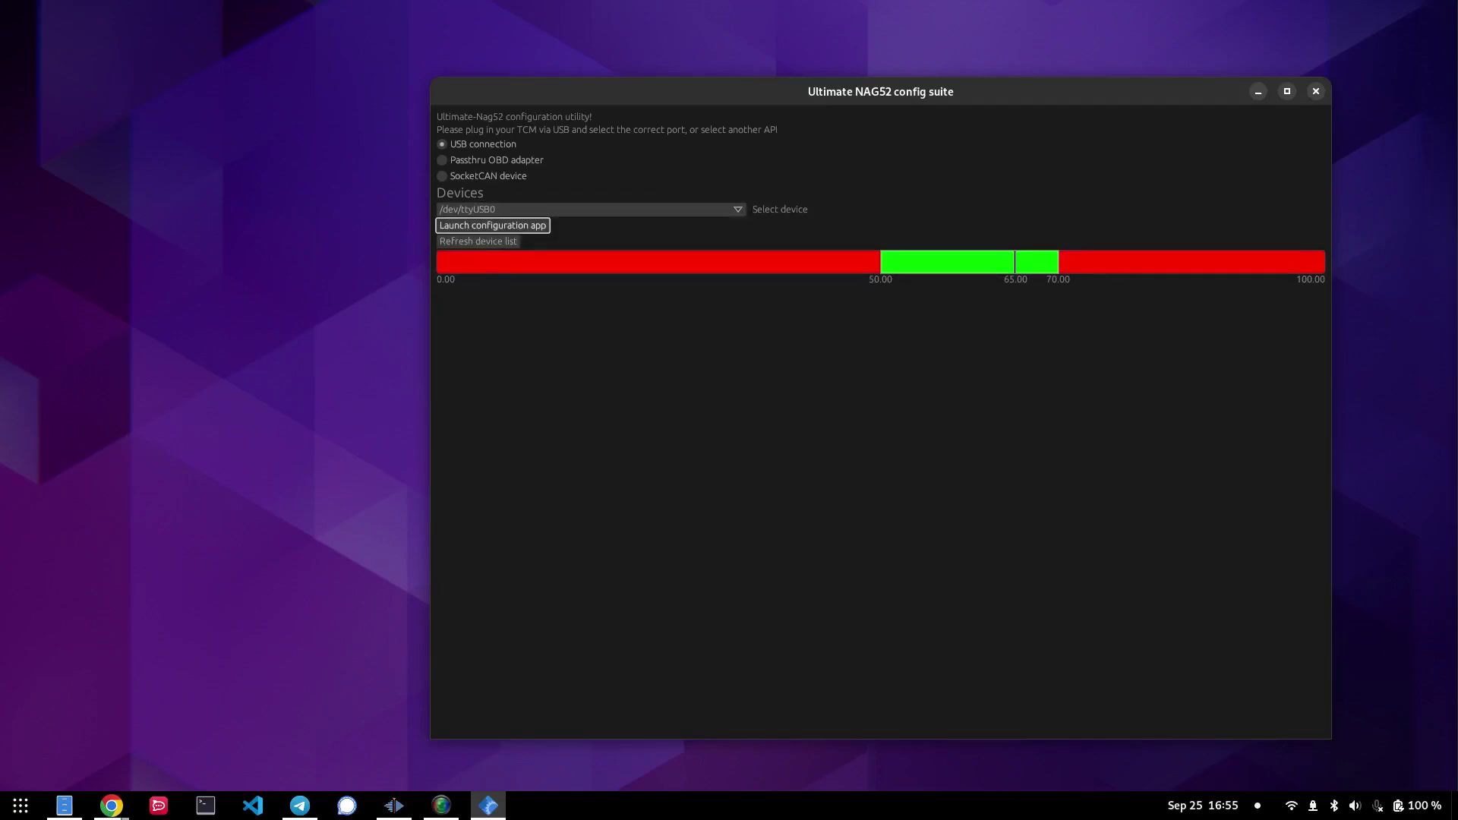
{"action": "left_click", "coordinate": [494, 225]}
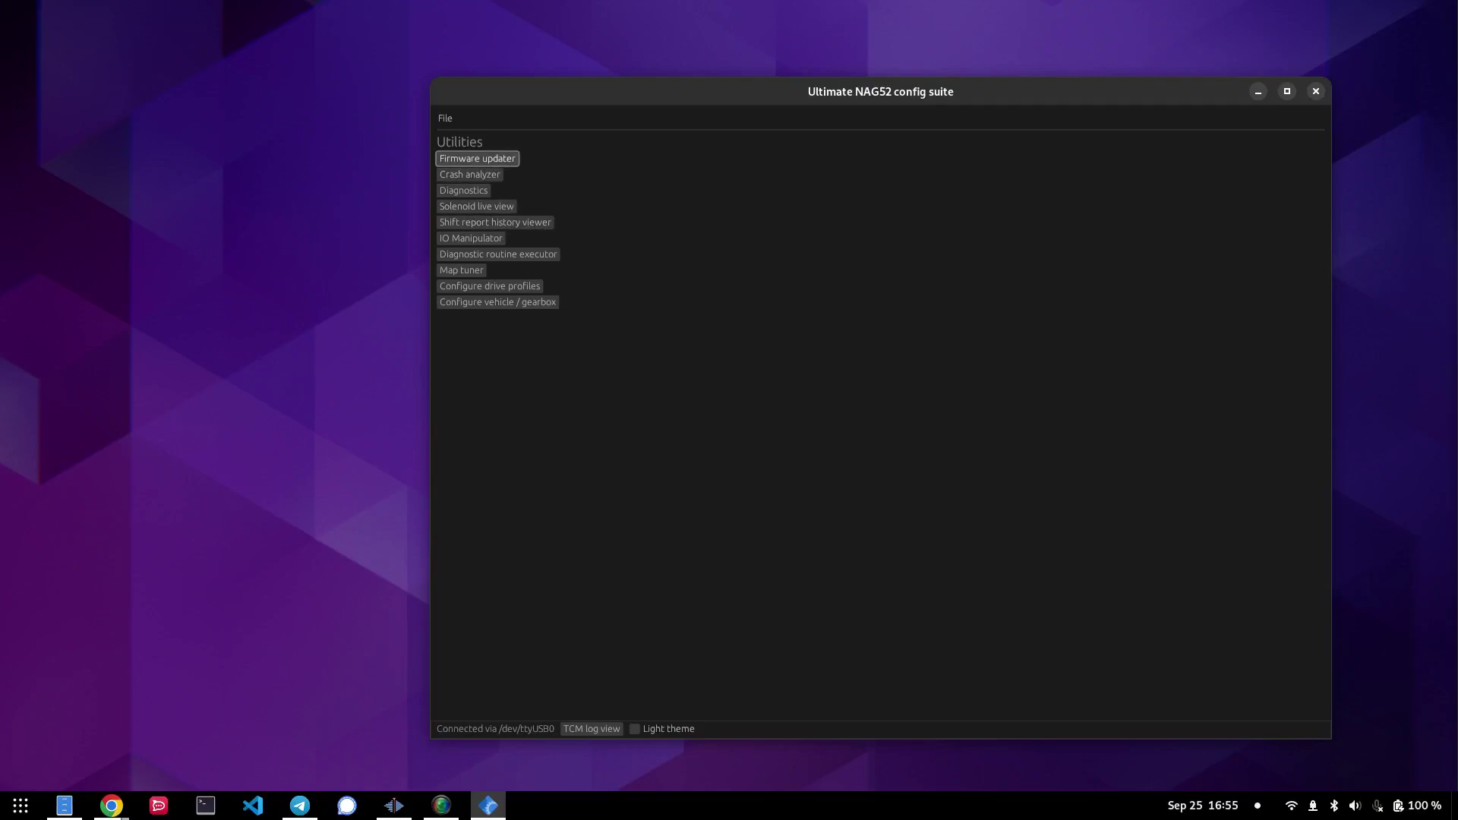
{"action": "left_click", "coordinate": [477, 158]}
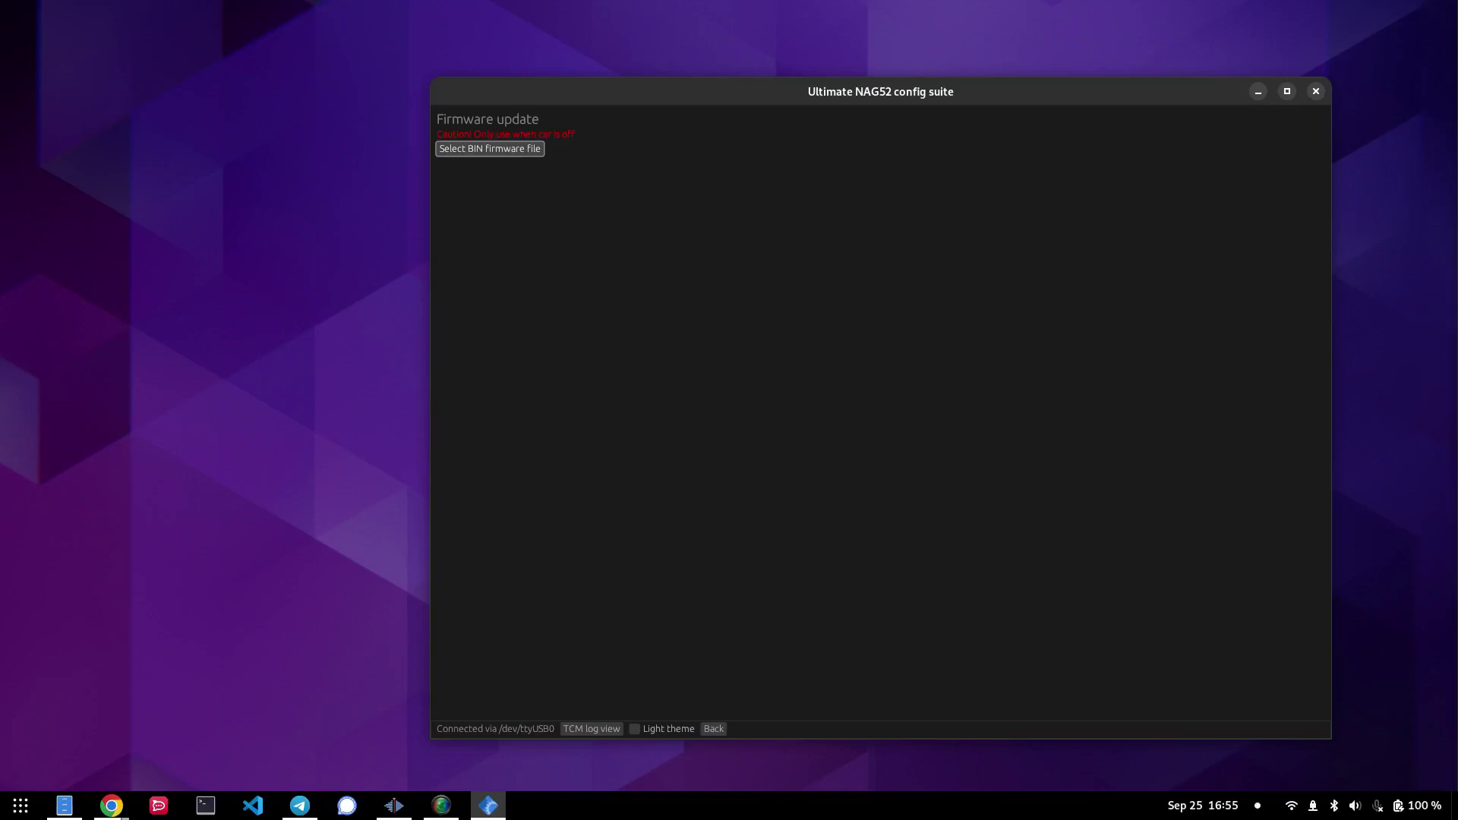
- Go to github.com/rnd-ash/ultimate-nag52-fw and open its Actions workflow runs list
{"action": "left_click", "coordinate": [111, 805]}
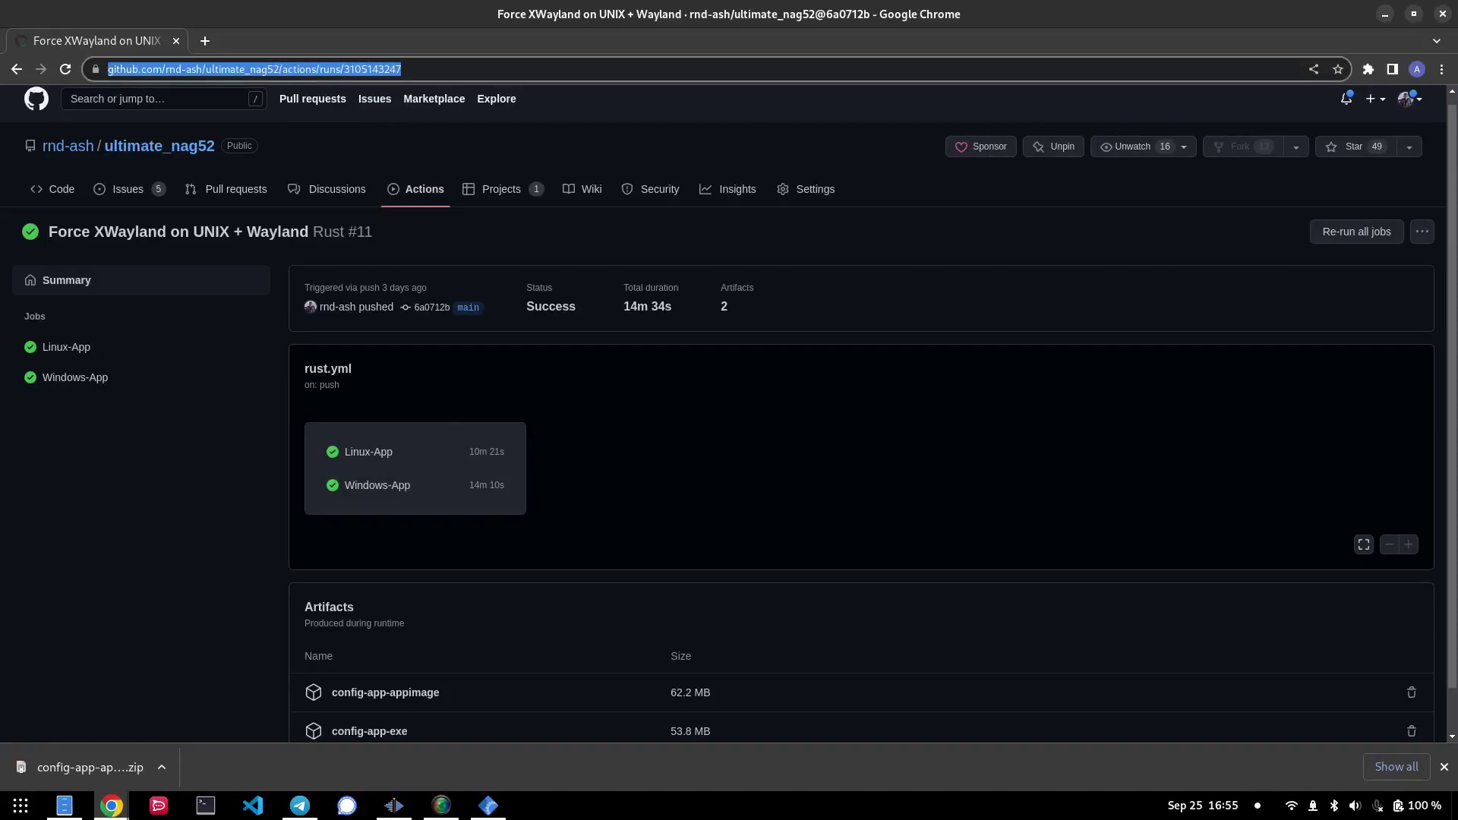
{"action": "type", "text": "github.com/rnd-ash/ult"}
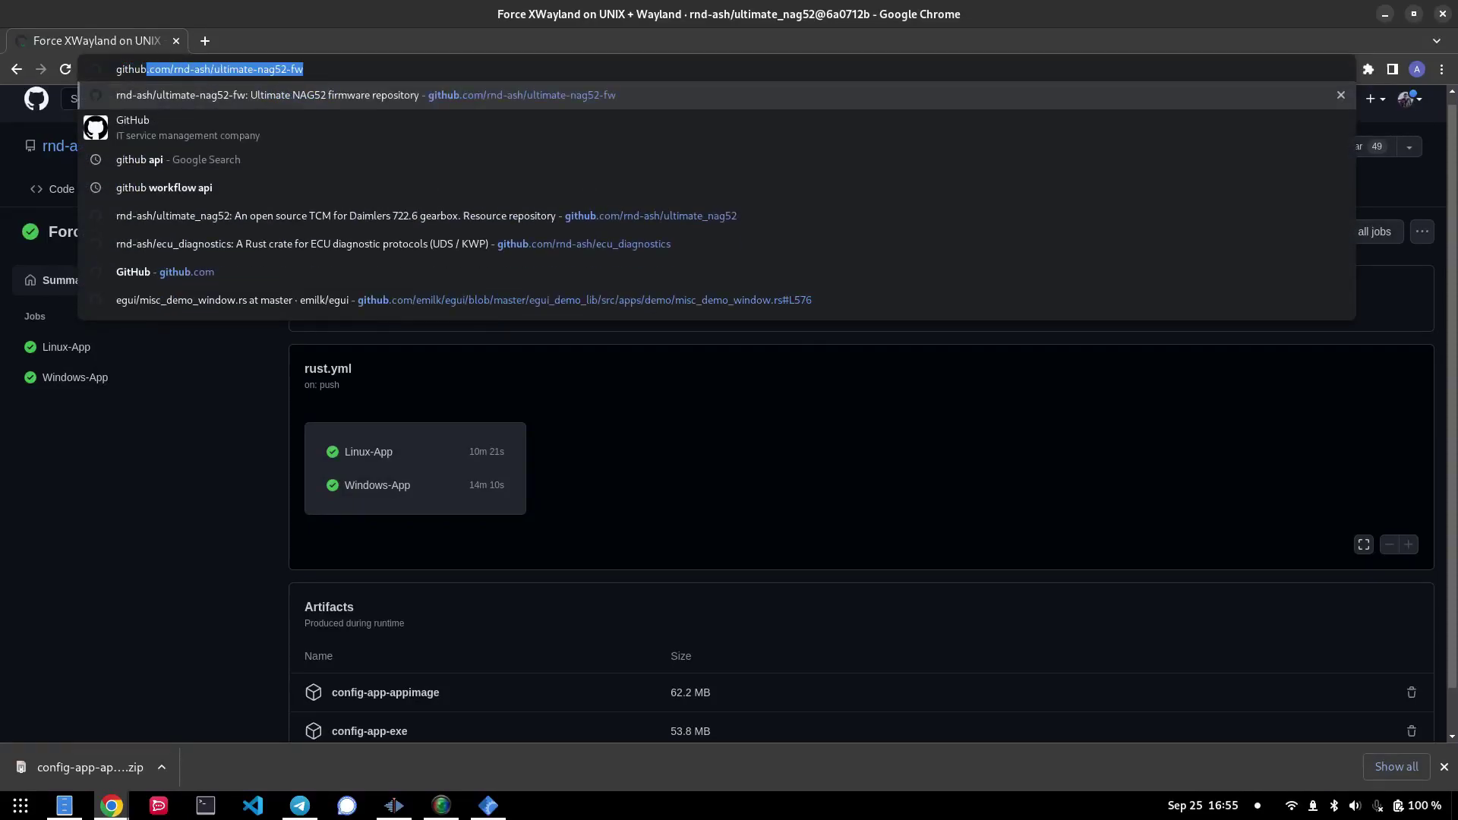
{"action": "key", "text": "Return"}
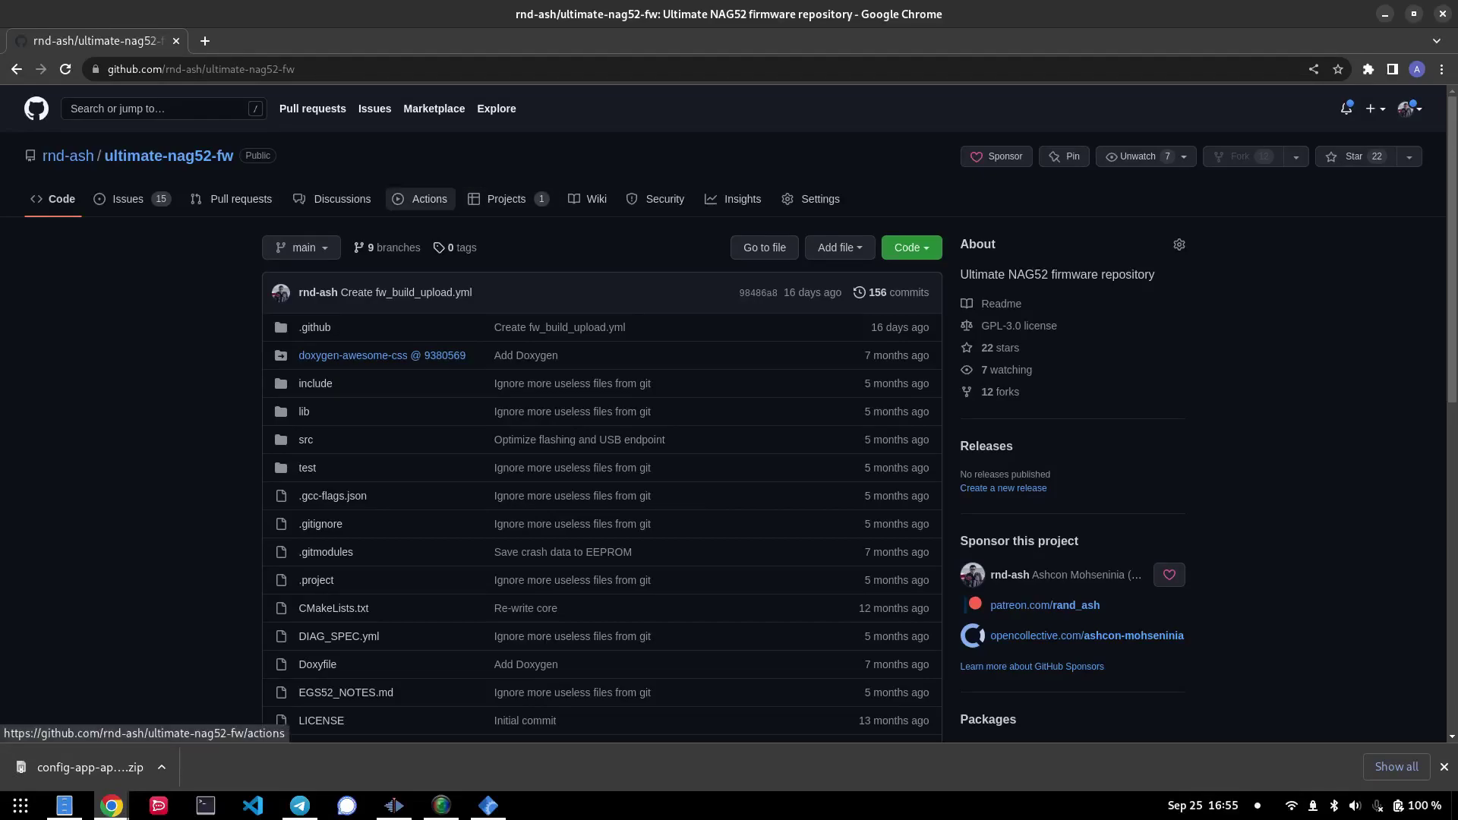
{"action": "left_click", "coordinate": [424, 200]}
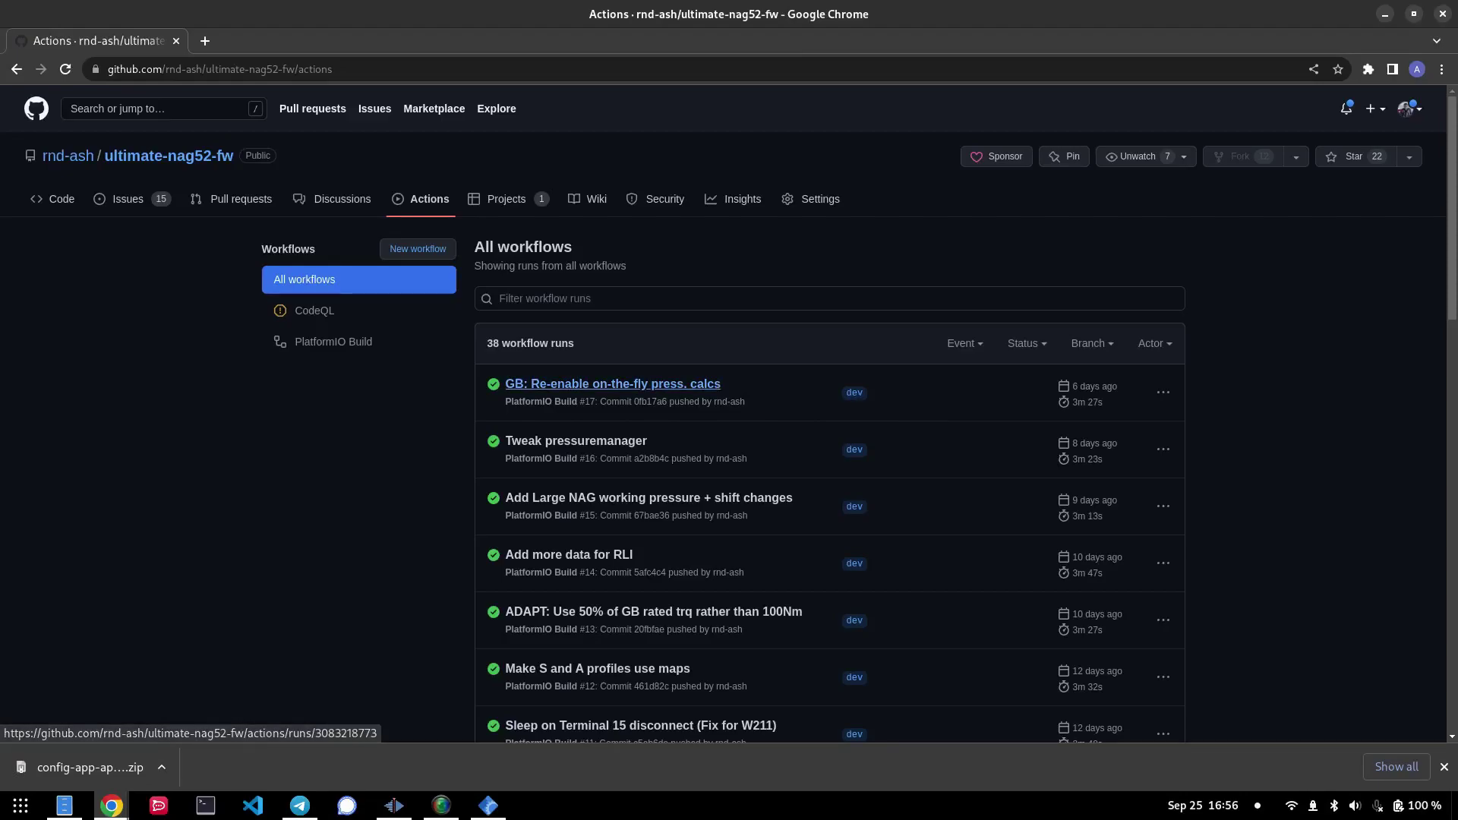
- Download the EGS52_FW artifact from the 'GB: Re-enable on-the-fly press. calcs' PlatformIO Build #17 run
{"action": "left_click", "coordinate": [611, 384]}
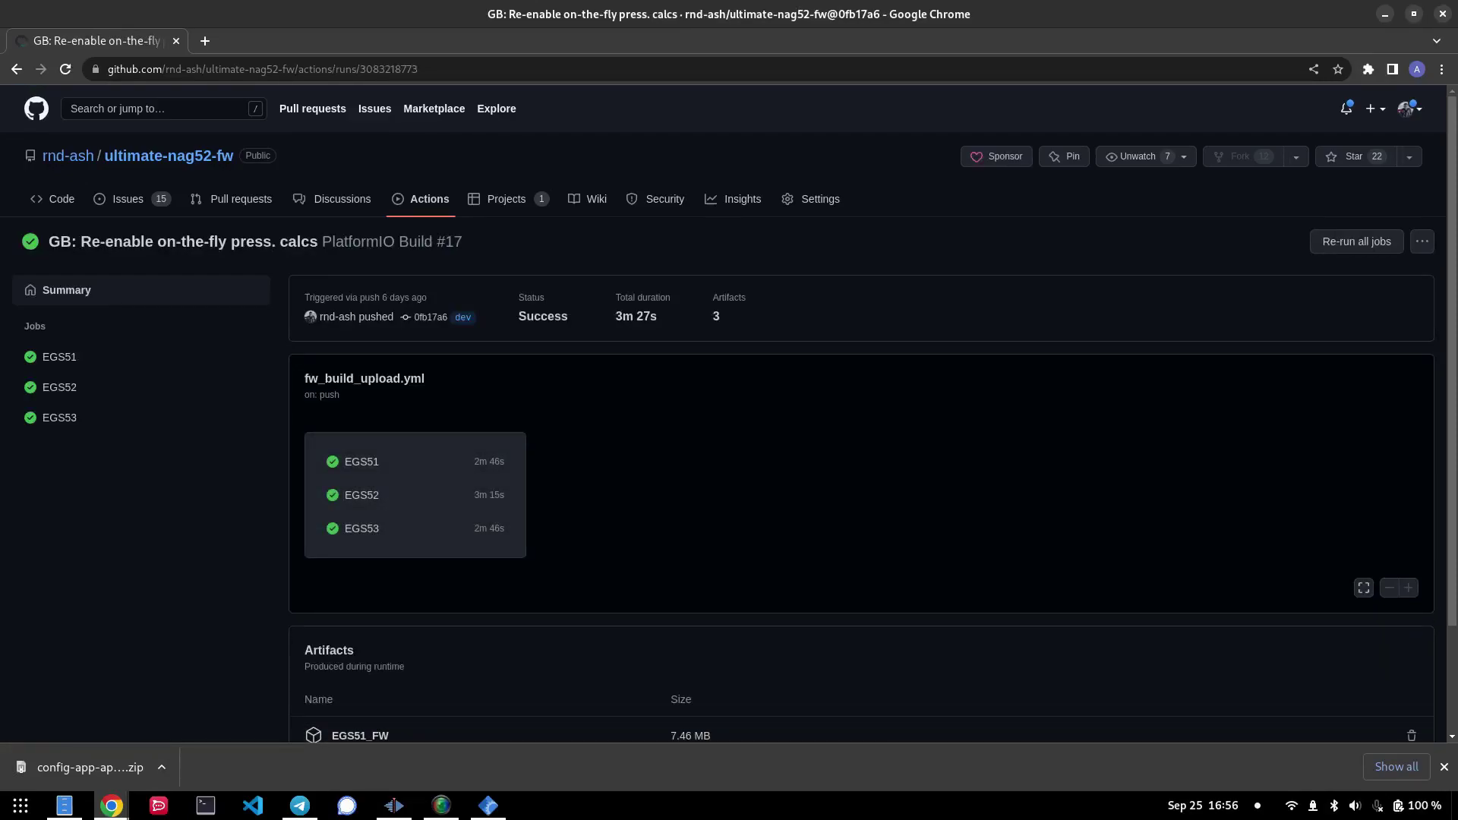
{"action": "scroll", "coordinate": [729, 413], "scroll_direction": "down", "scroll_amount": 3}
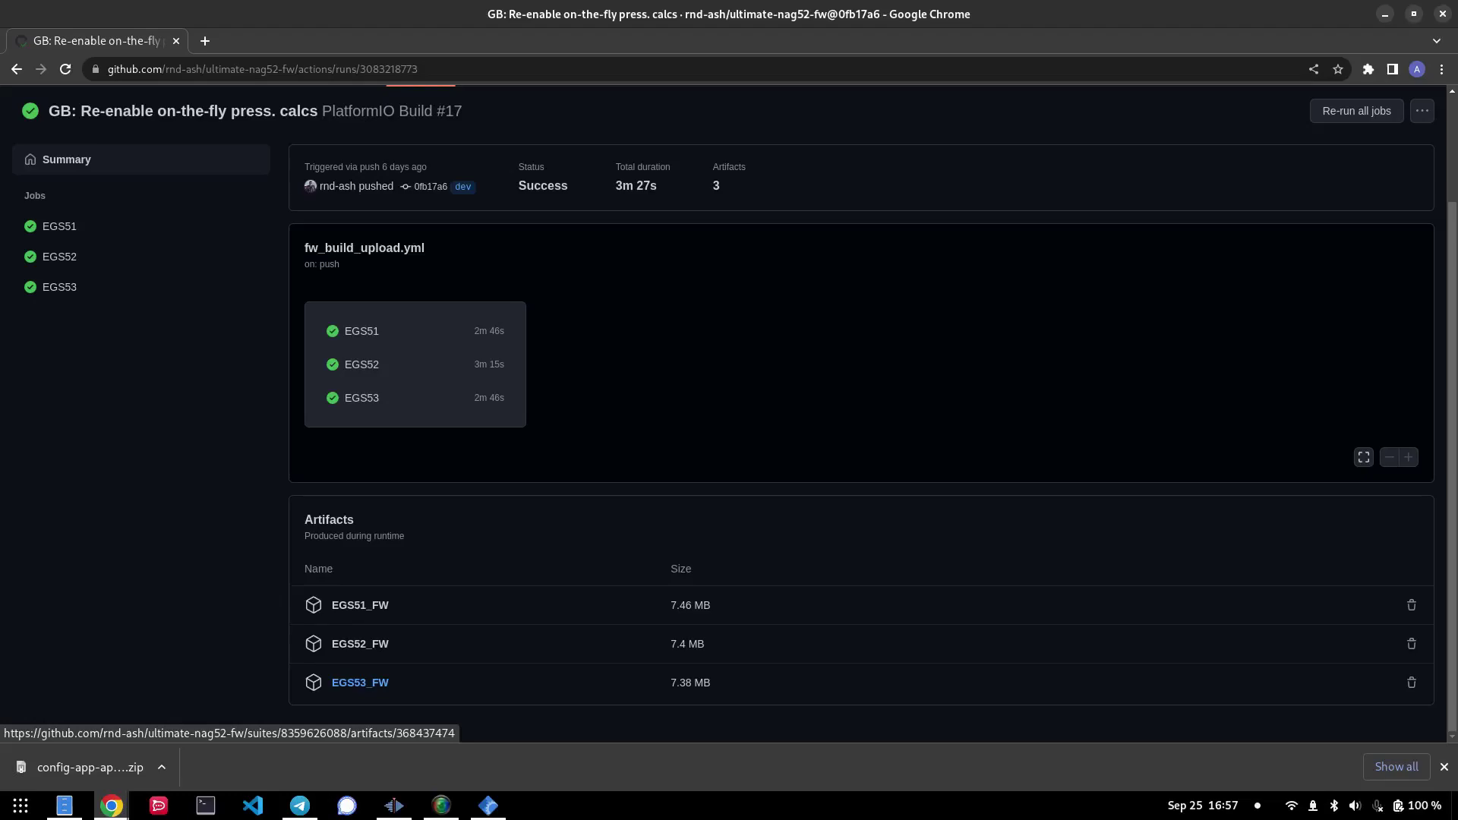
{"action": "left_click", "coordinate": [360, 644]}
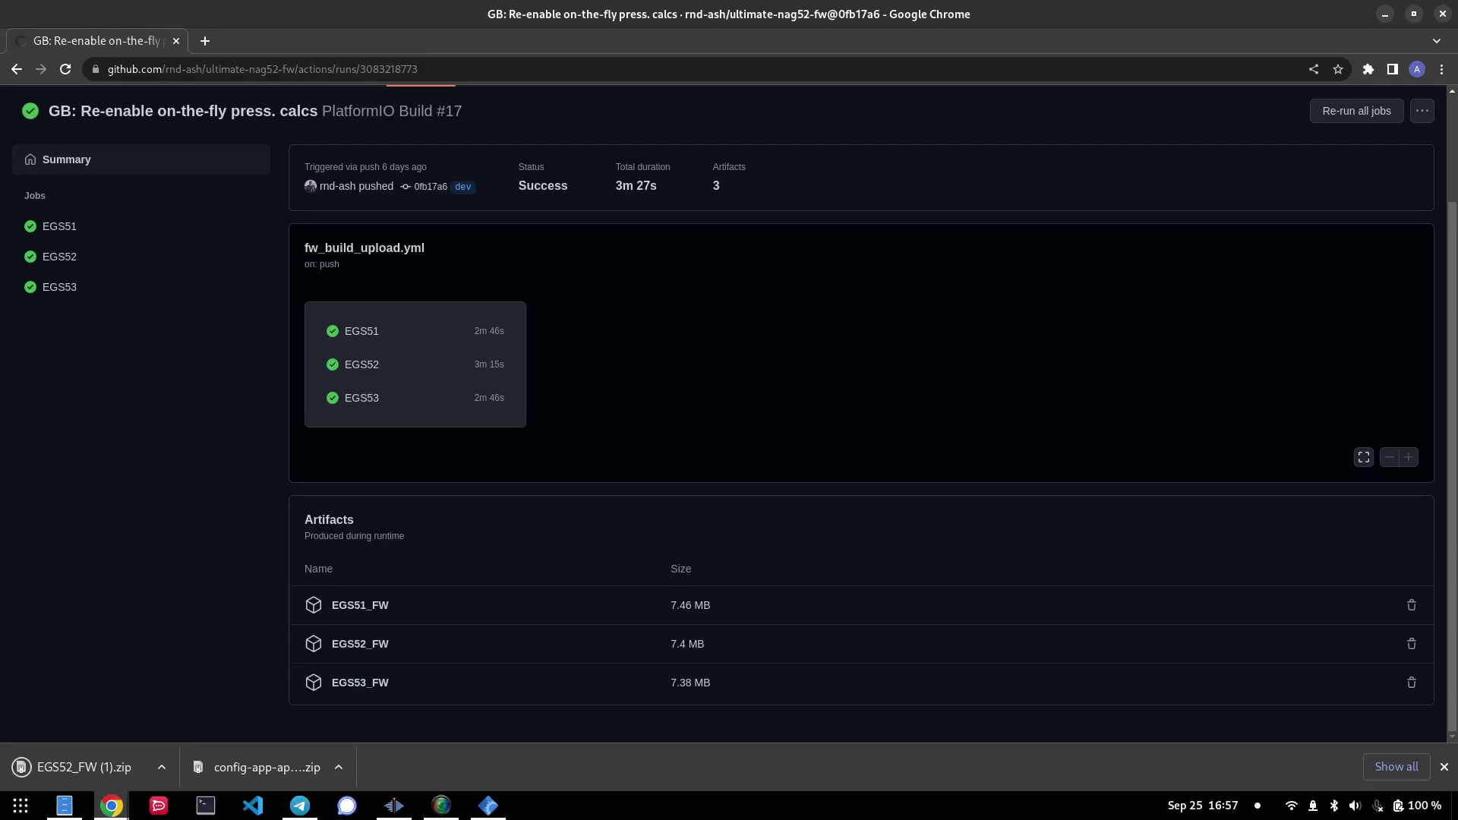
- Move EGS52_FW (1).zip into config-app-appimage (1), extract it here, and open the extracted folder
{"action": "key", "text": "alt+Tab"}
{"action": "key", "text": "alt+Tab"}
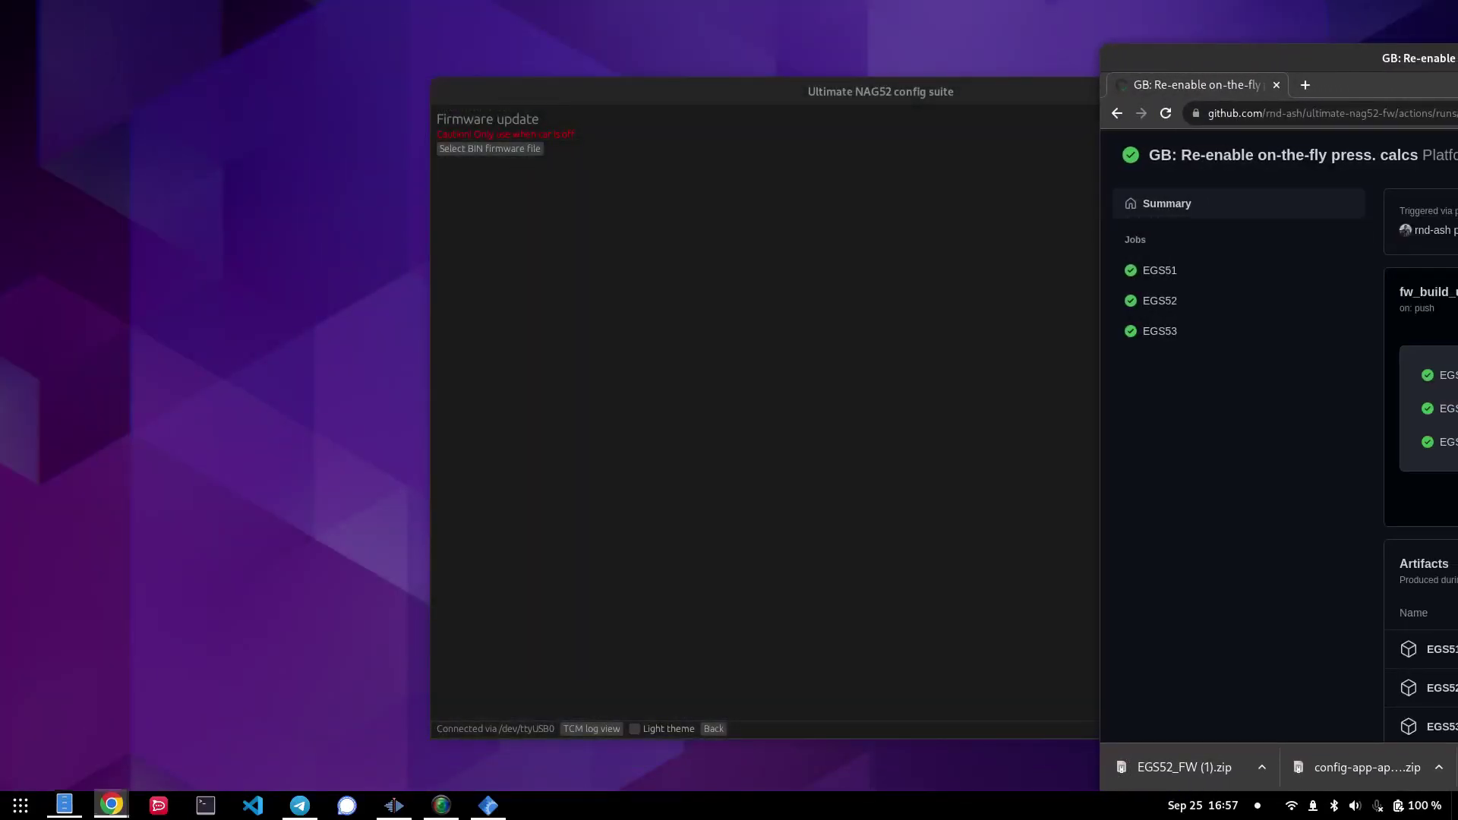
{"action": "left_click_drag", "start_coordinate": [1185, 768], "coordinate": [829, 298]}
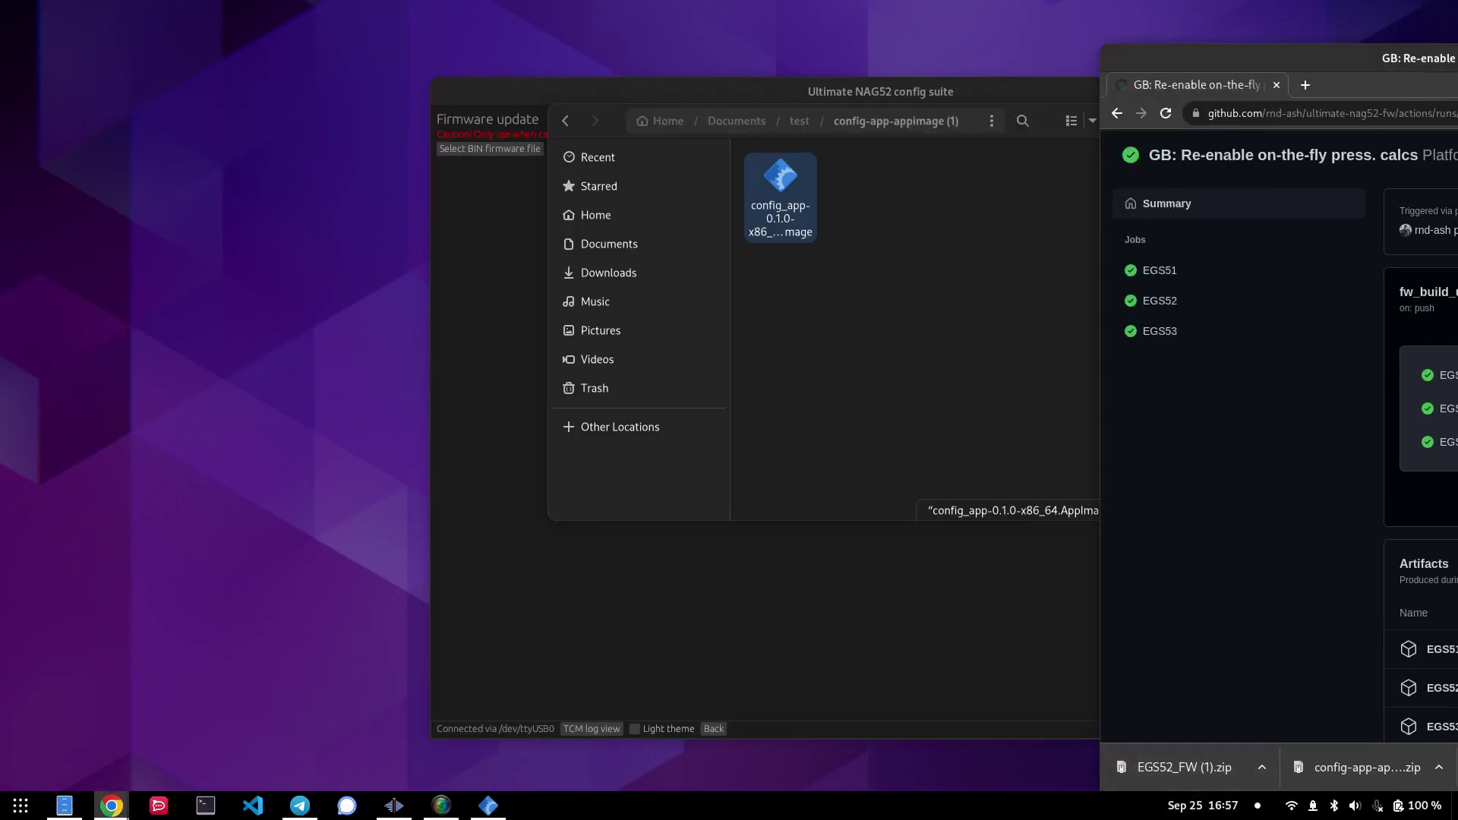
{"action": "right_click", "coordinate": [862, 202]}
{"action": "left_click", "coordinate": [904, 245]}
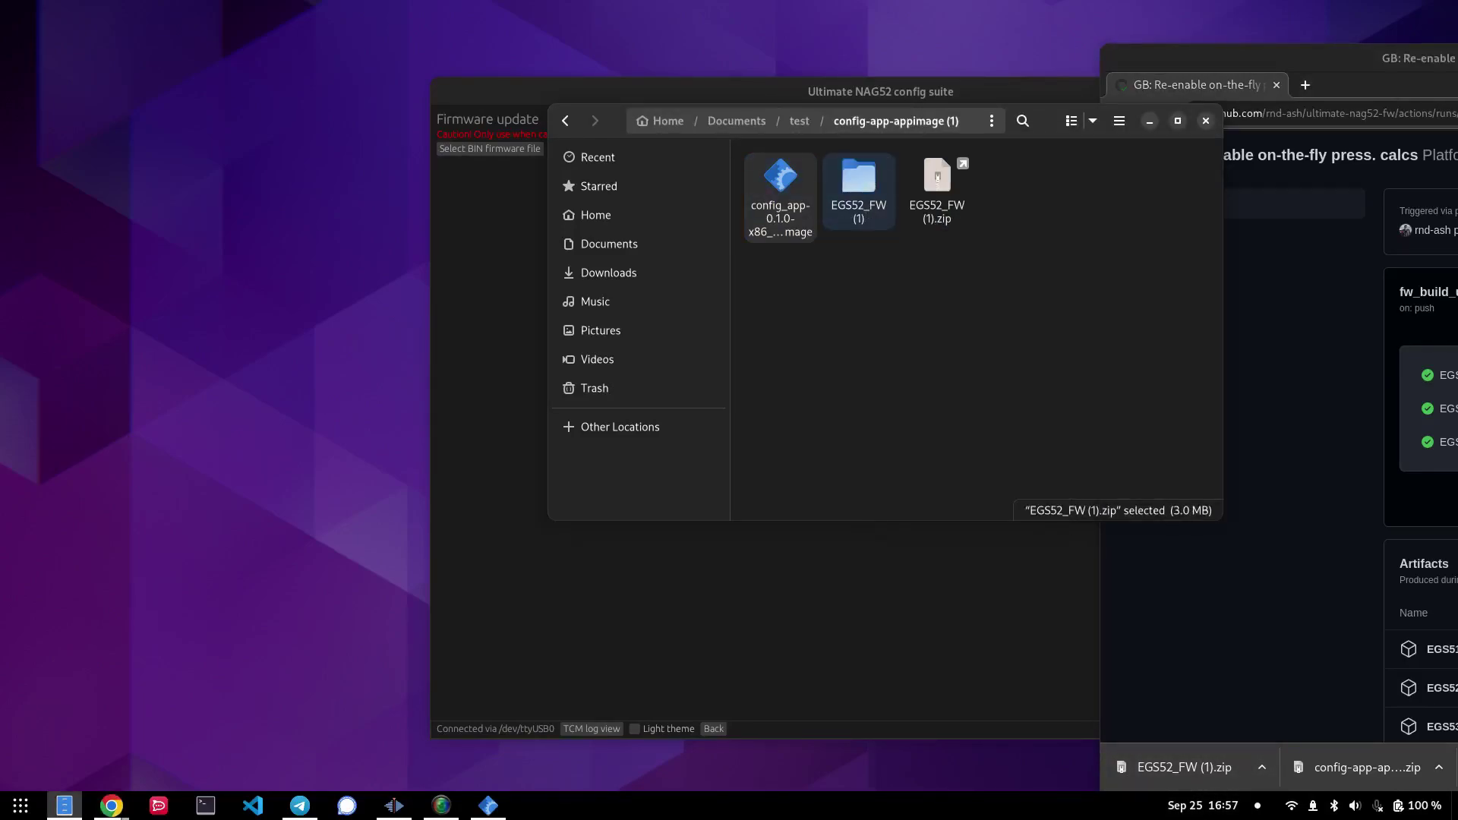
{"action": "key", "text": "Return"}
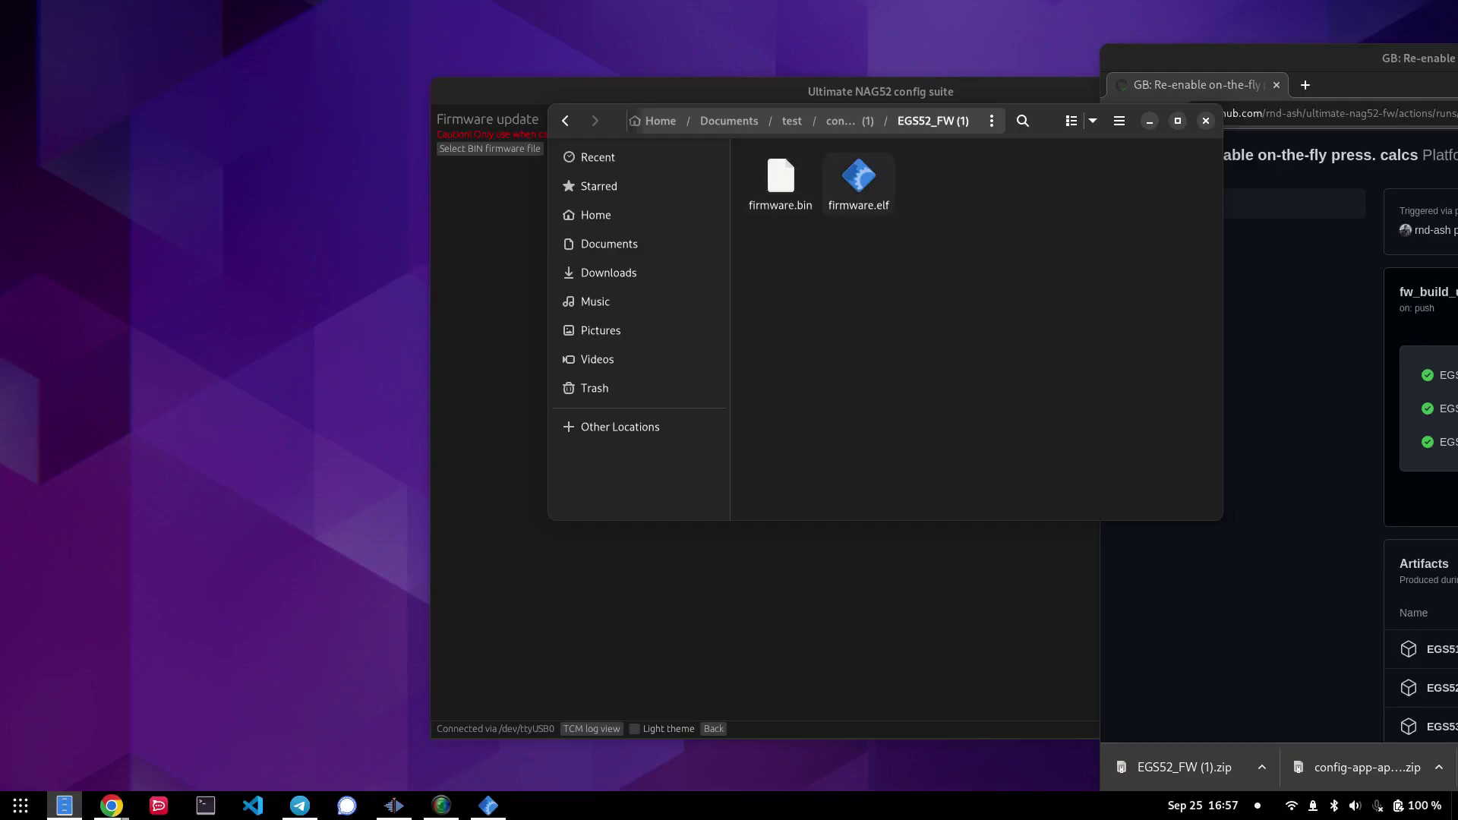
{"action": "left_click_drag", "start_coordinate": [1048, 121], "coordinate": [1234, 140]}
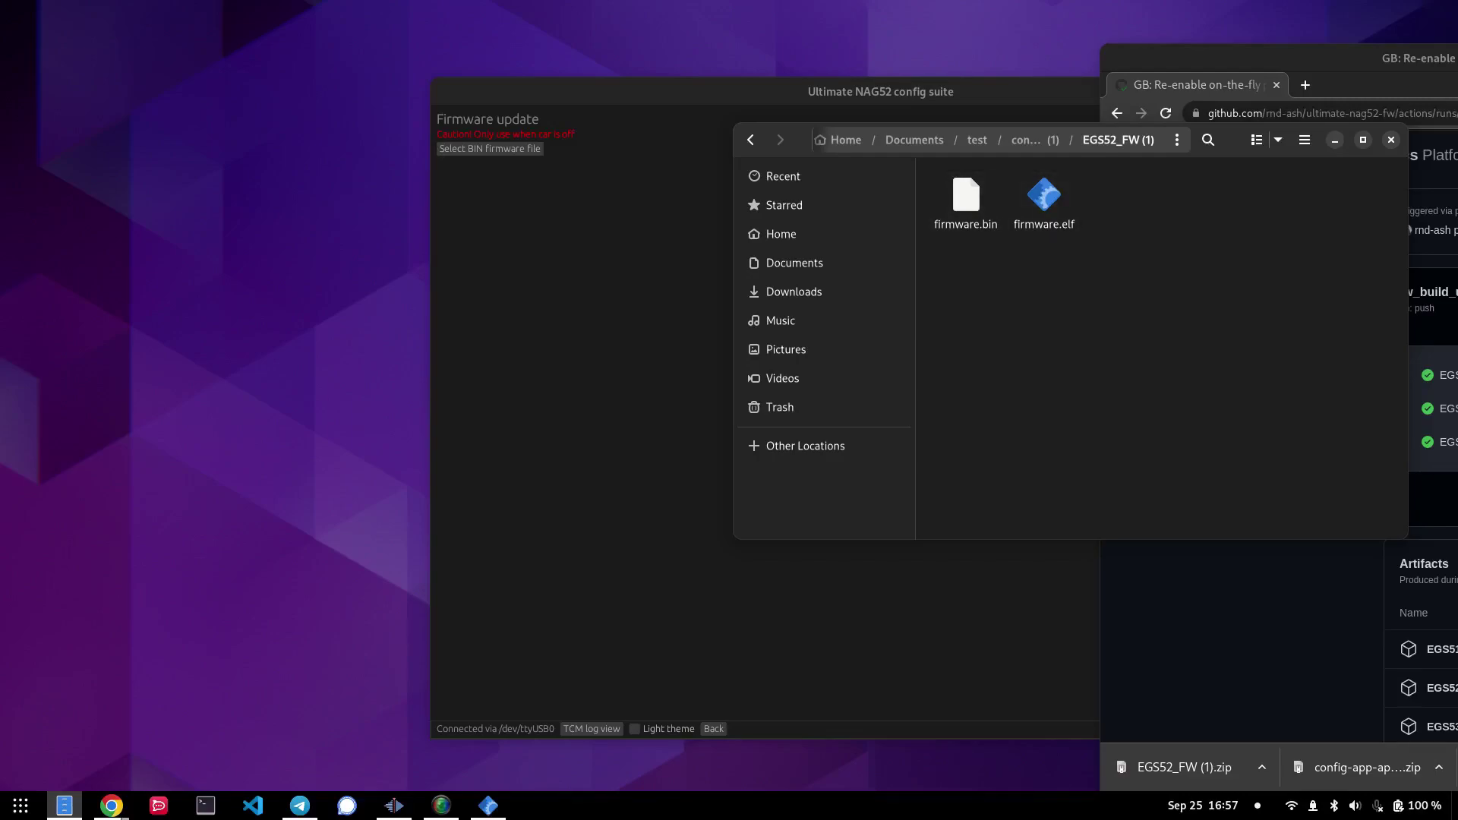
- Load firmware.bin from Documents/test/config-app-appimage (1)/EGS52_FW (1) as the firmware to flash
{"action": "left_click", "coordinate": [490, 148]}
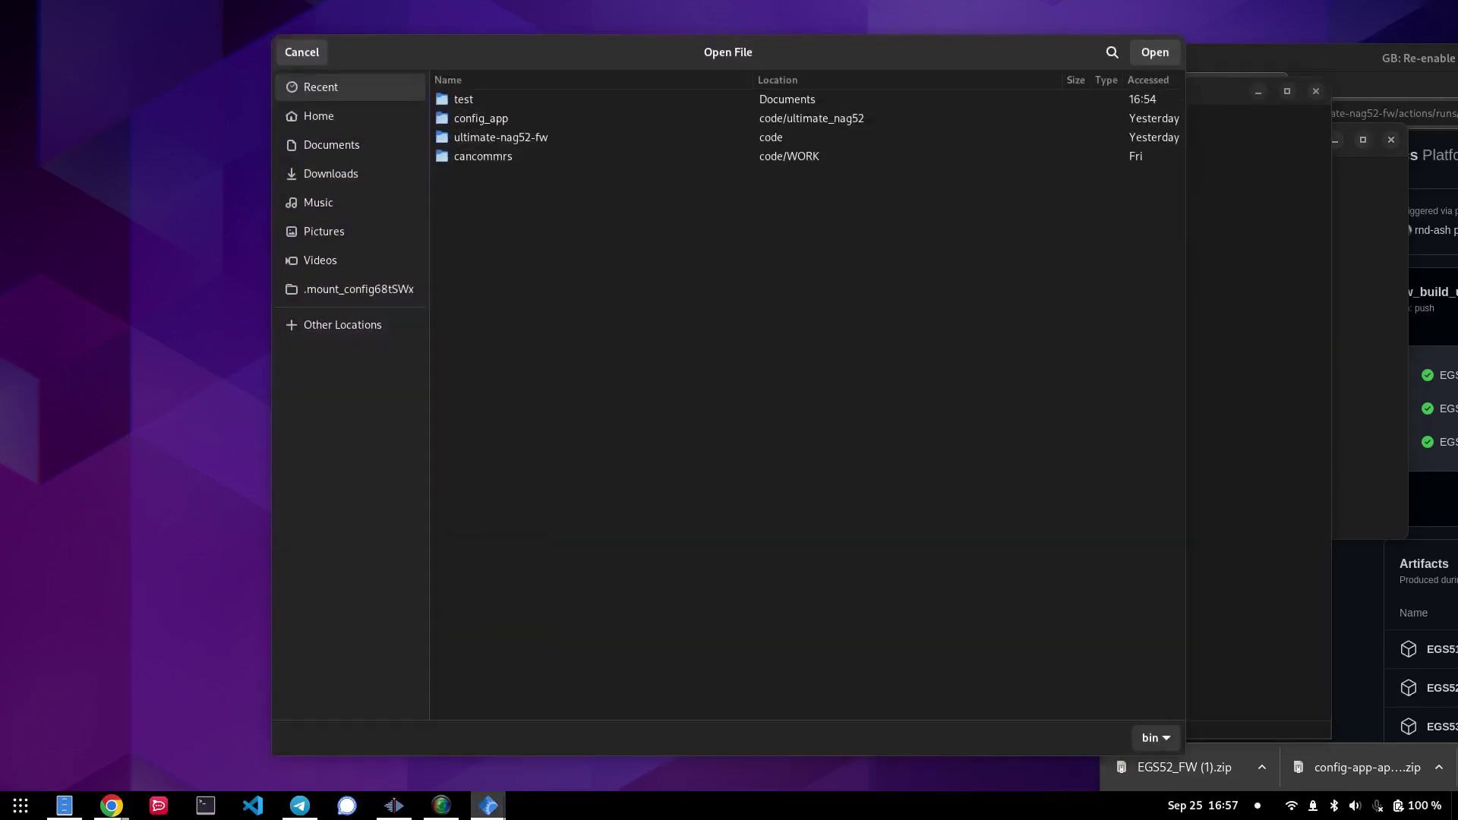
{"action": "left_click", "coordinate": [319, 115]}
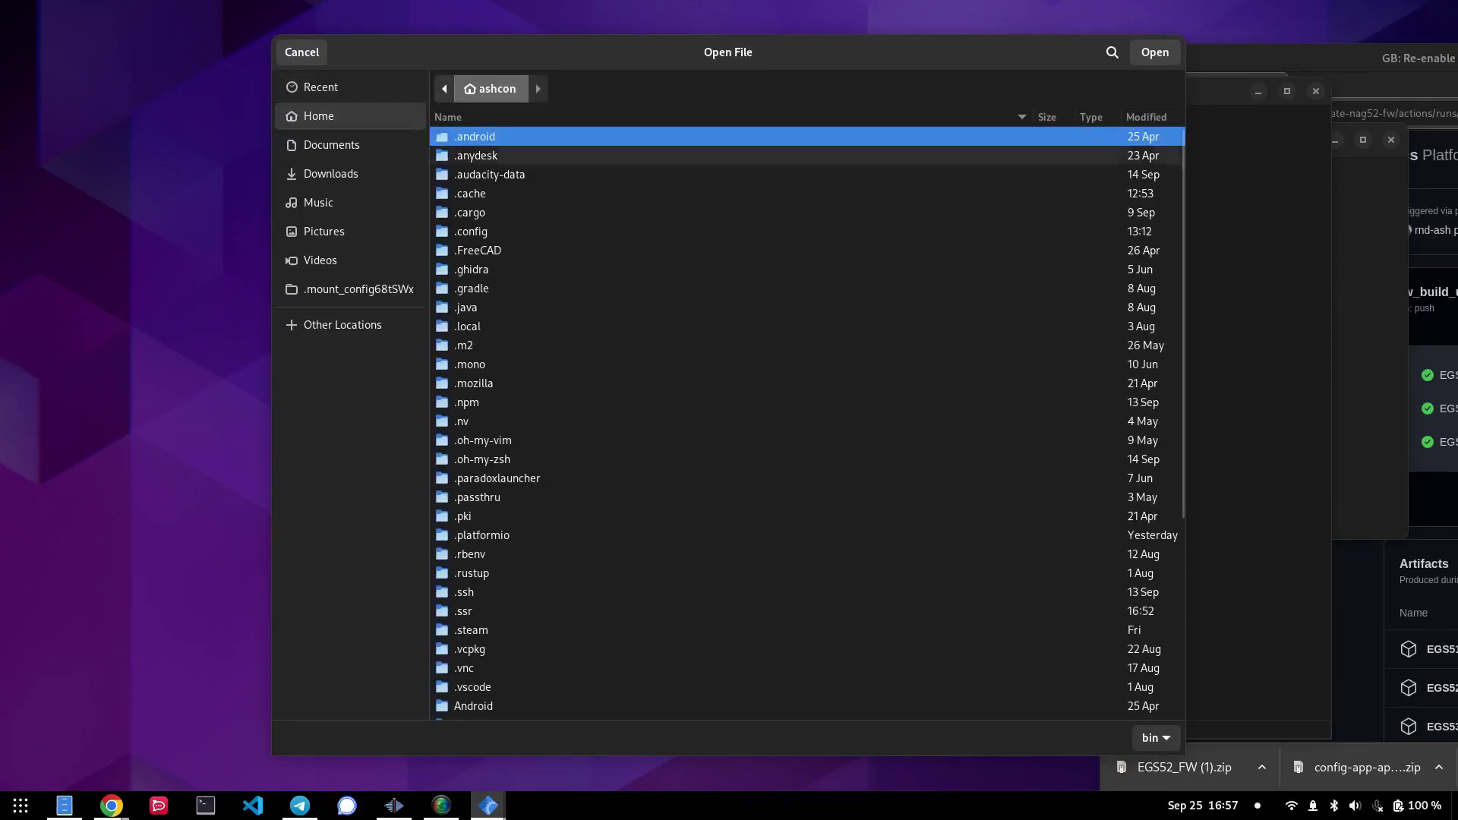
{"action": "left_click", "coordinate": [332, 144]}
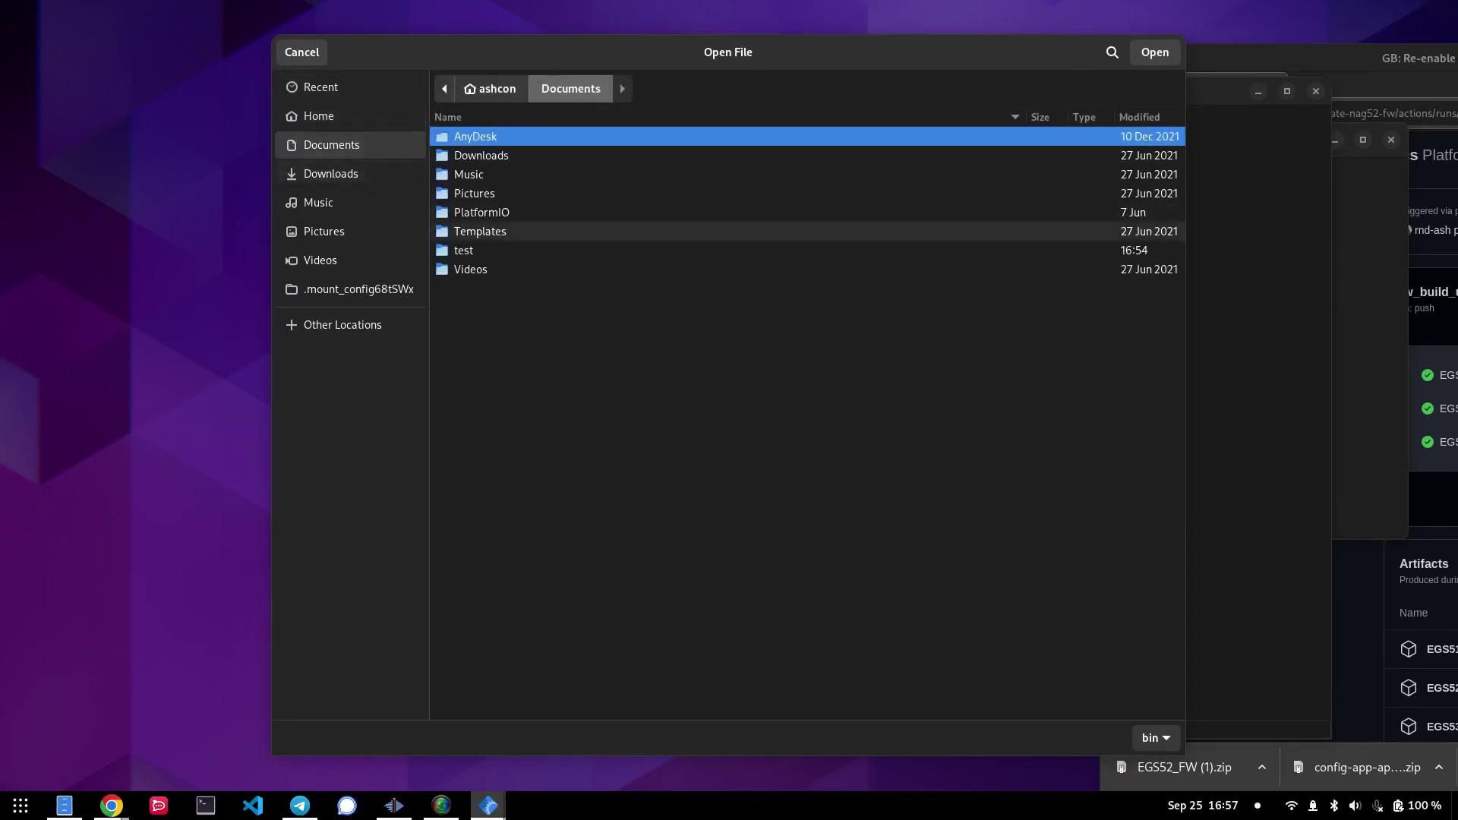
{"action": "double_click", "coordinate": [463, 250]}
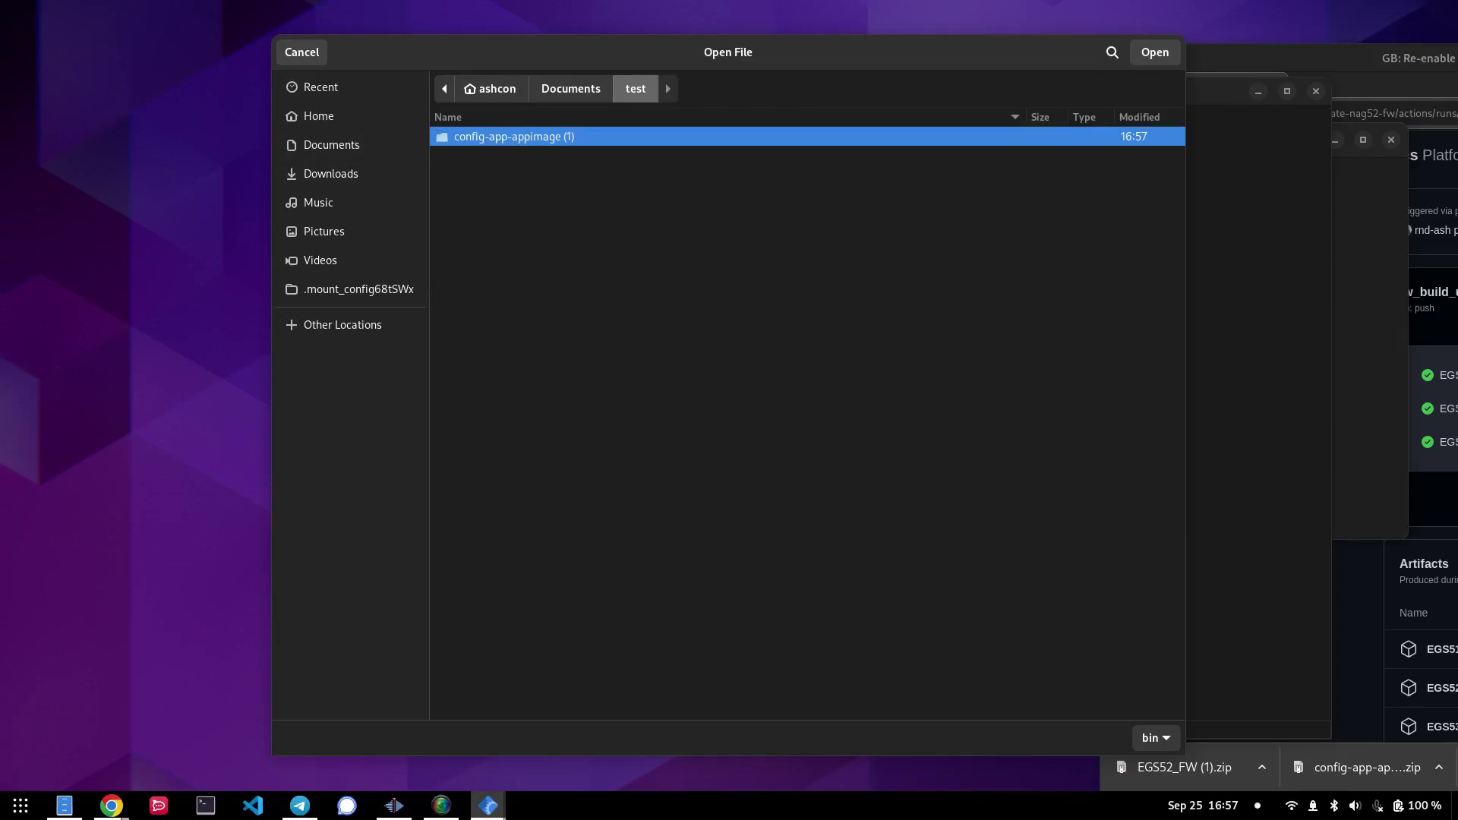
{"action": "key", "text": "Return"}
{"action": "key", "text": "Return"}
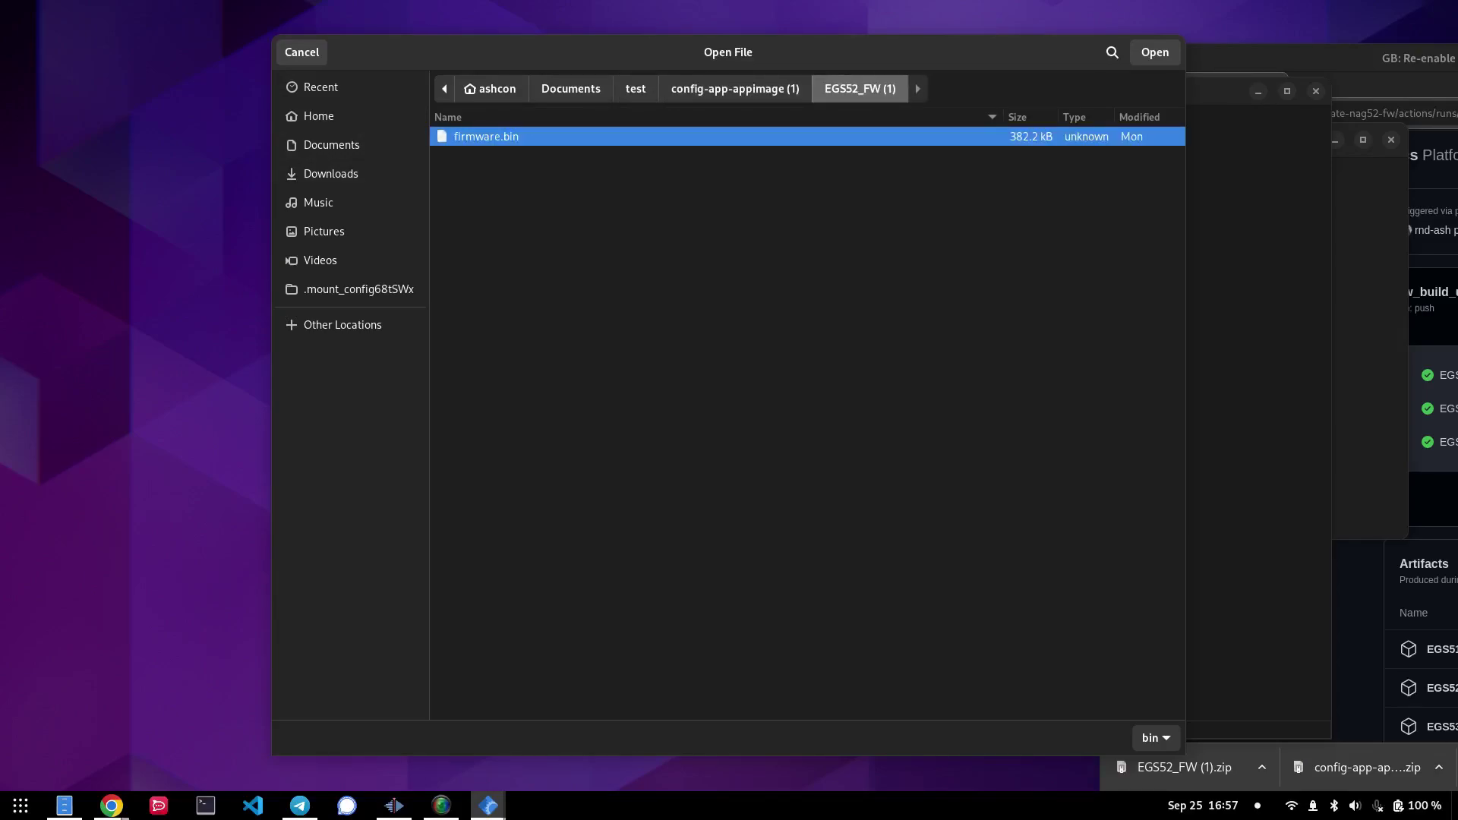
{"action": "key", "text": "Return"}
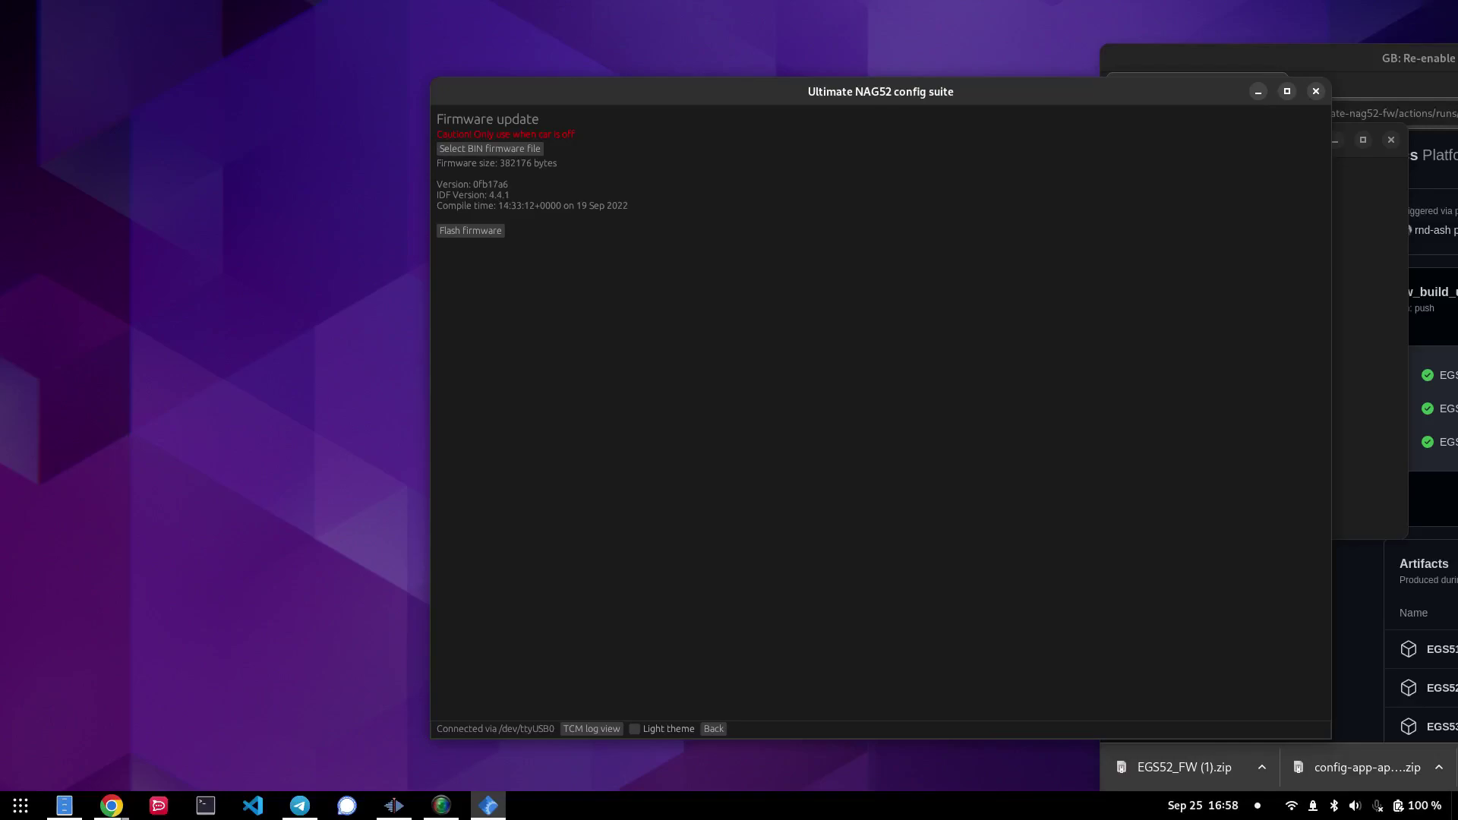
- Flash firmware 0fb17a6 to the TCU until it reports 'Flashing completed successfully!'
{"action": "left_click", "coordinate": [111, 805]}
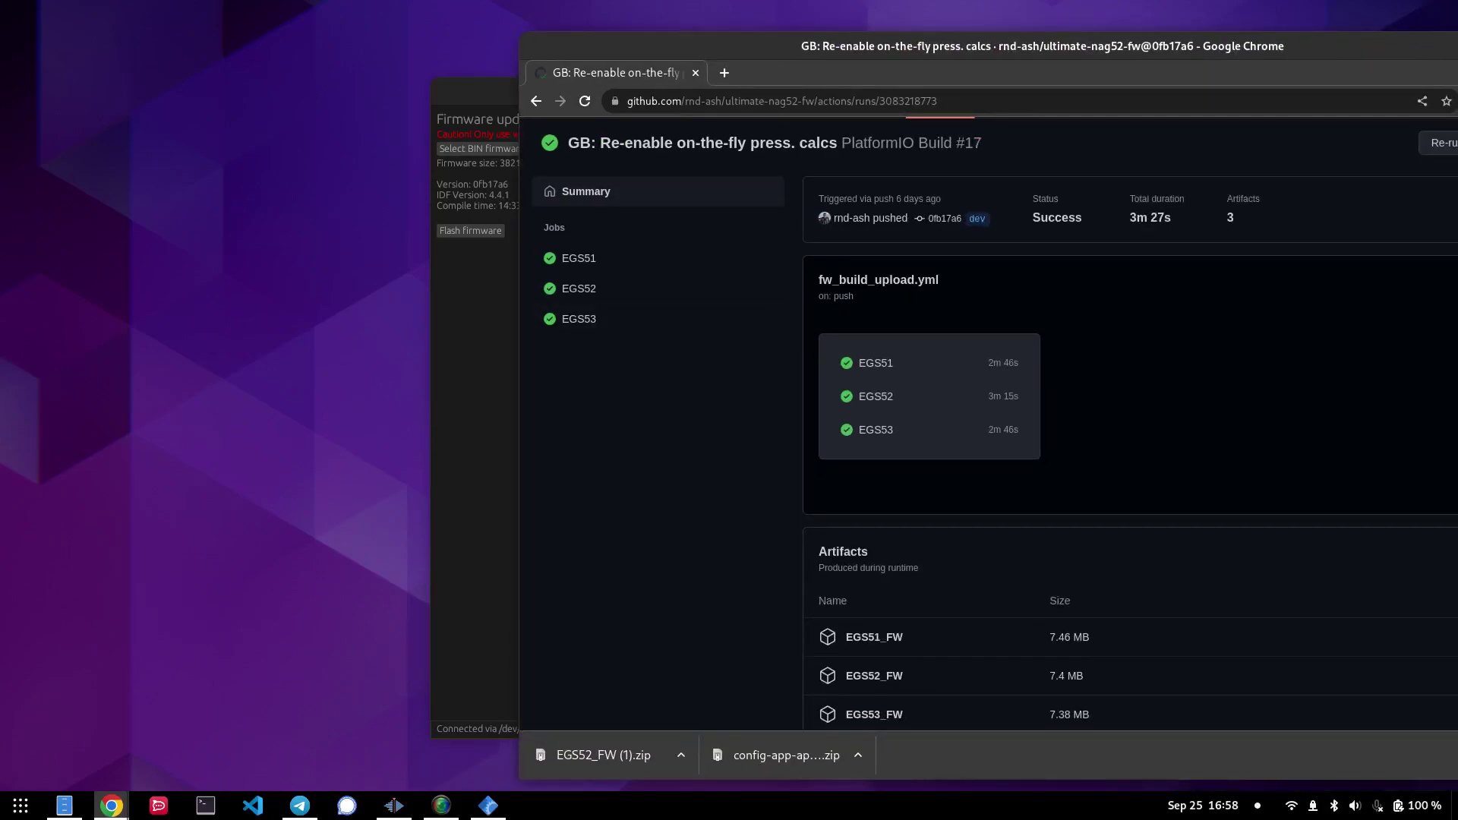
{"action": "key", "text": "super+h"}
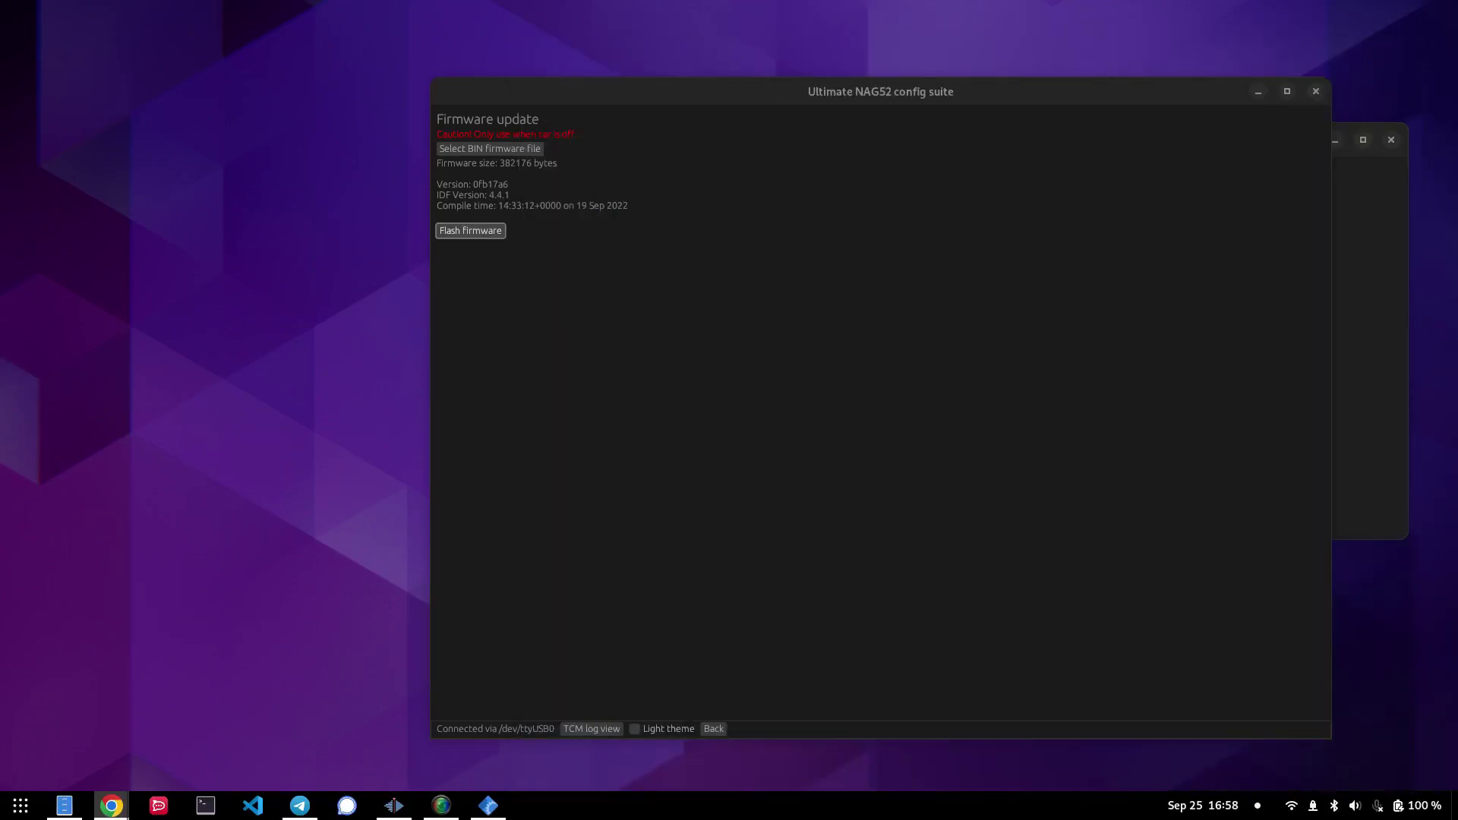
{"action": "left_click", "coordinate": [470, 230]}
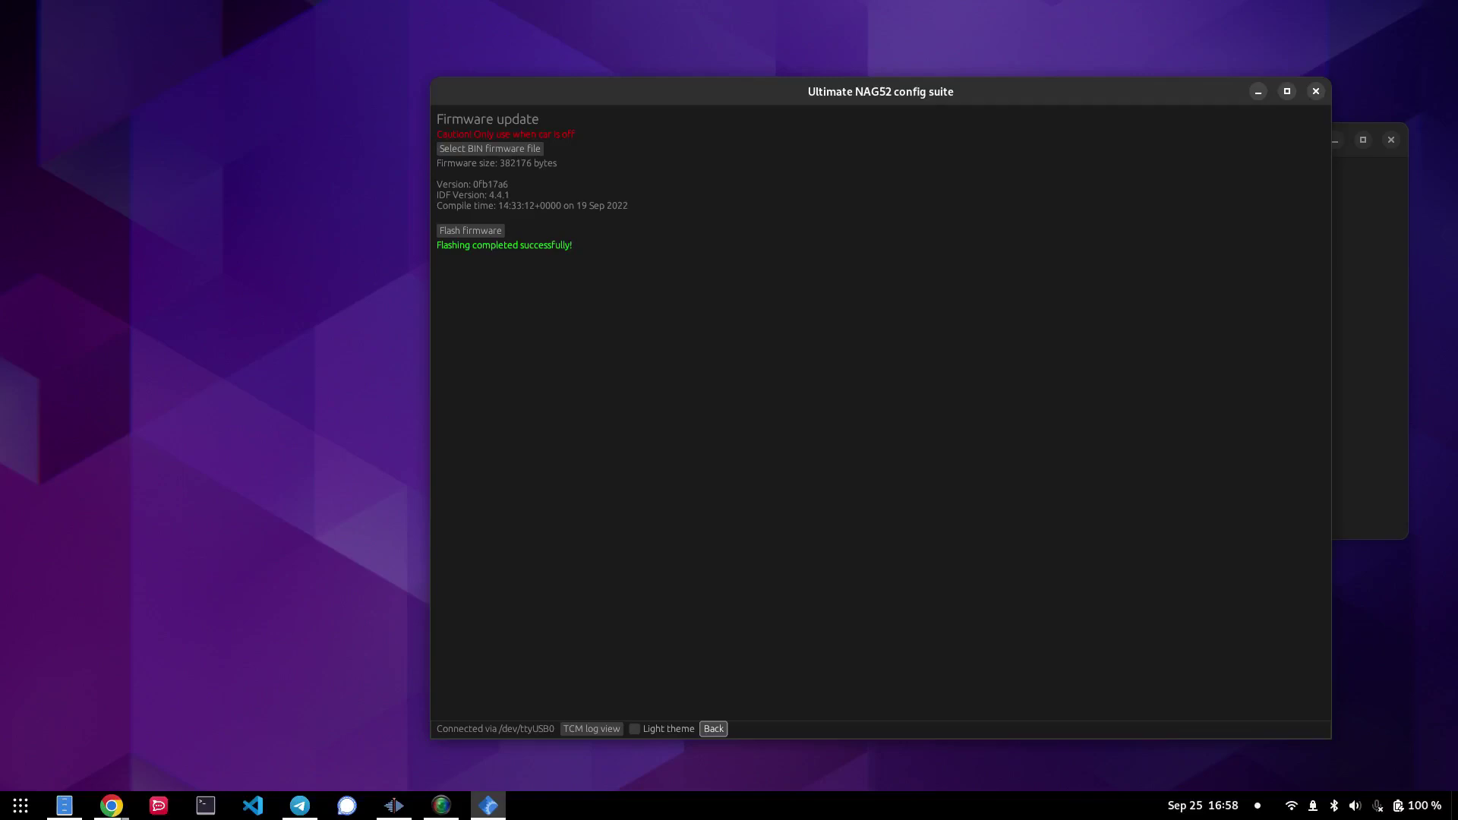
- In Configure vehicle / gearbox, read the TCM config, choose Petrol engine, and tick Using large 722.6
{"action": "left_click", "coordinate": [713, 728]}
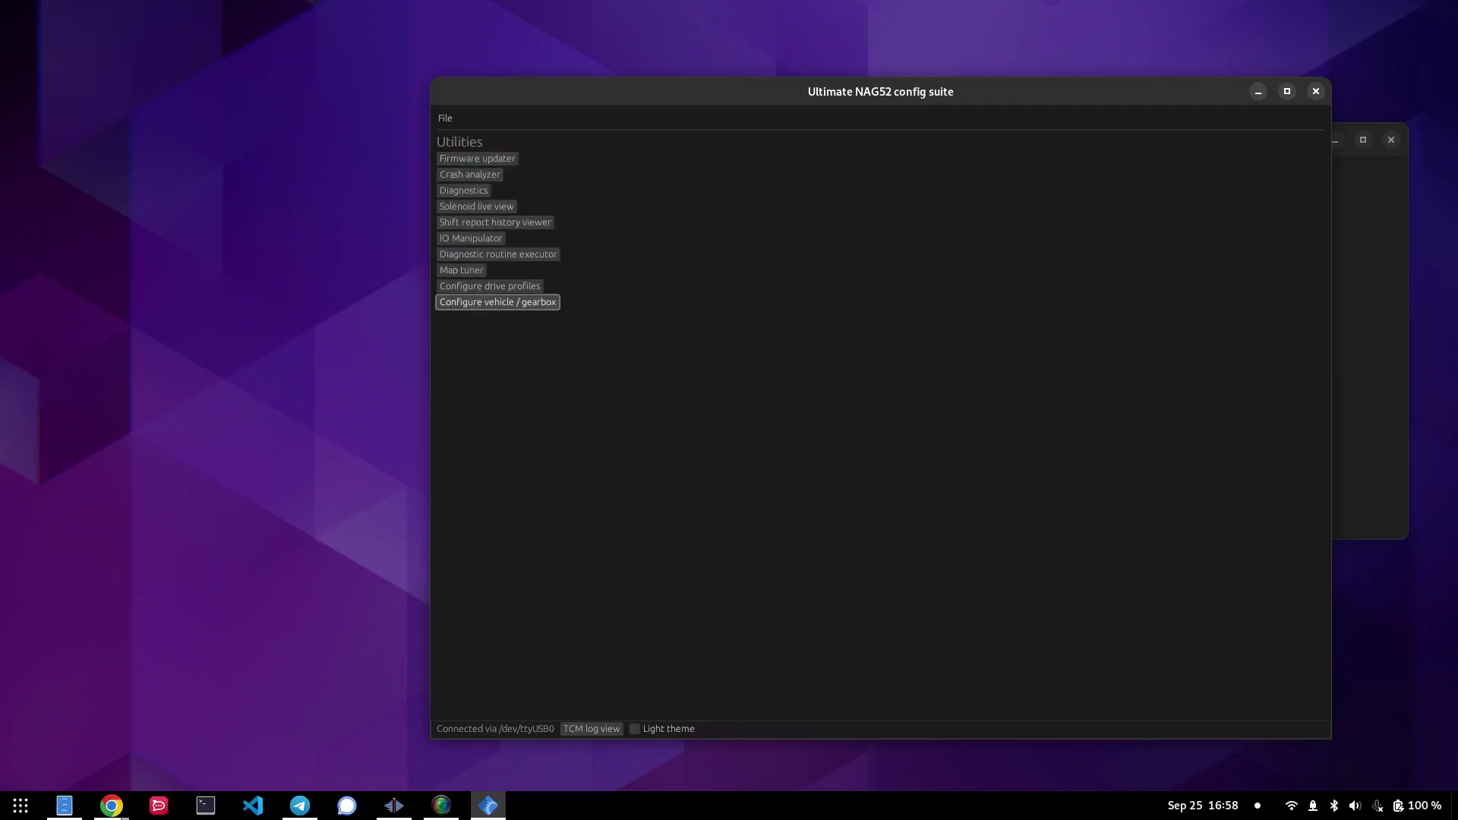
{"action": "left_click", "coordinate": [498, 301]}
{"action": "left_click", "coordinate": [480, 135]}
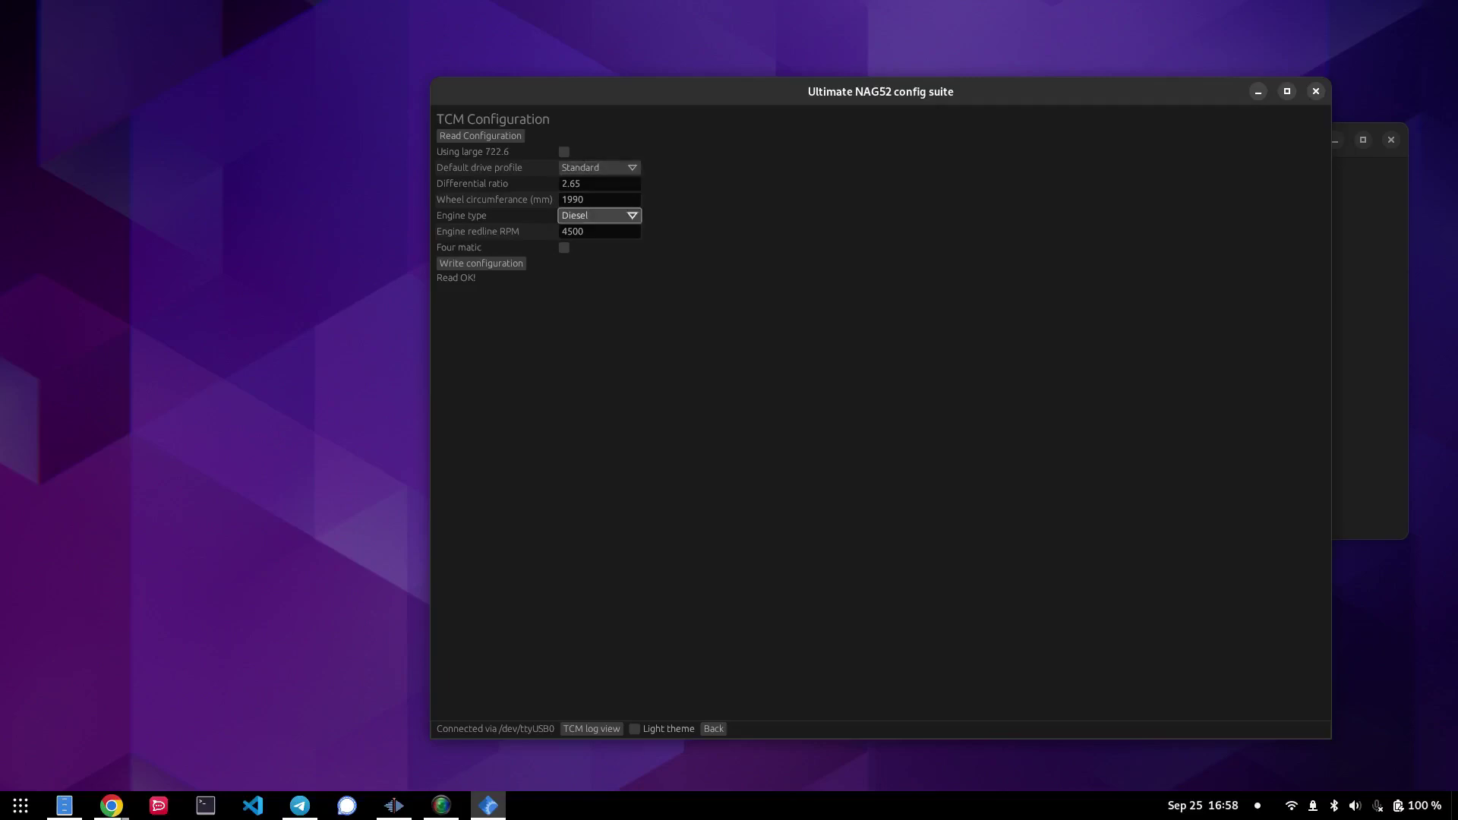
{"action": "left_click", "coordinate": [599, 214]}
{"action": "left_click", "coordinate": [585, 251]}
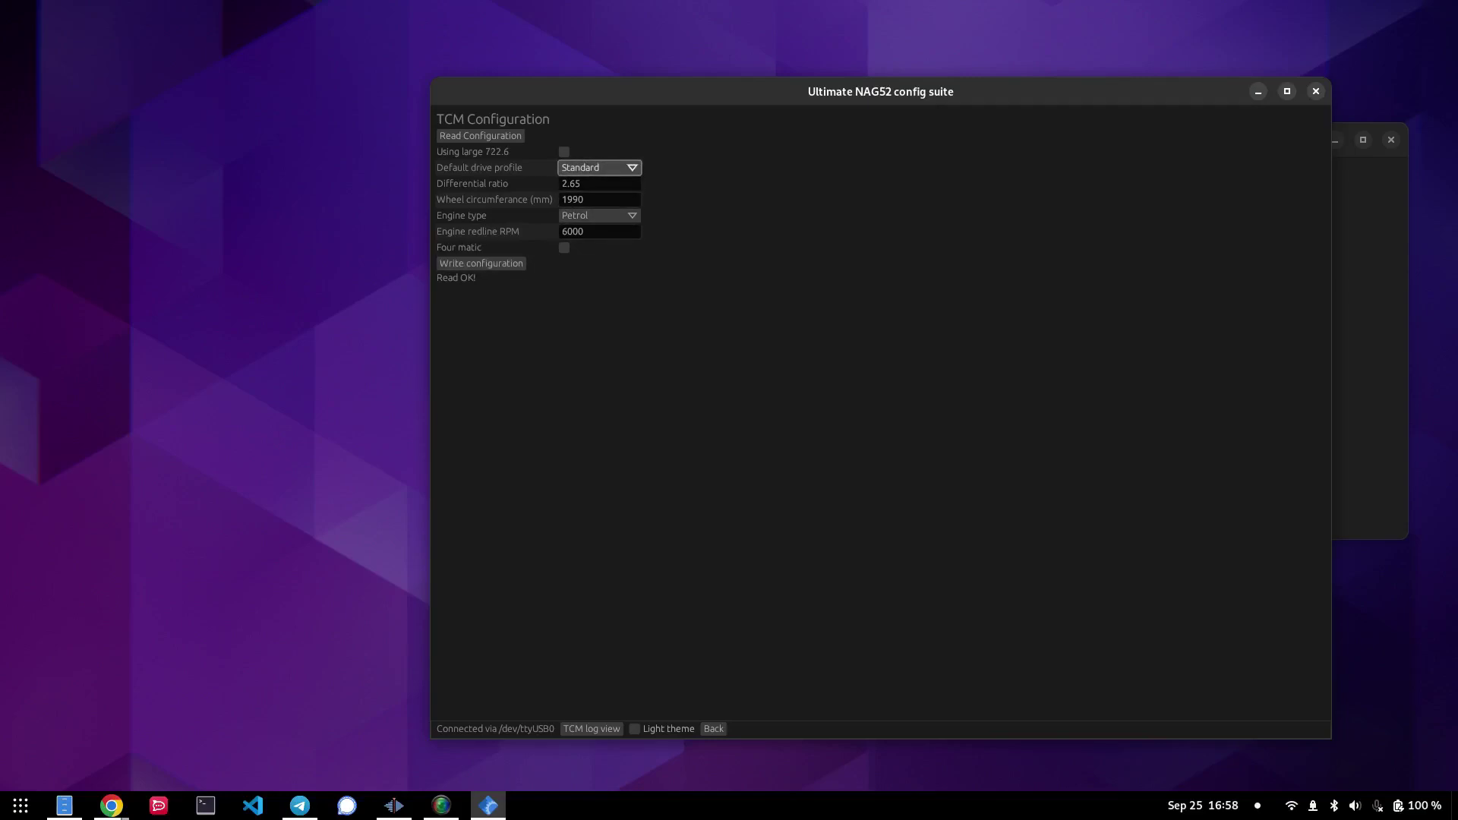
{"action": "left_click", "coordinate": [564, 152]}
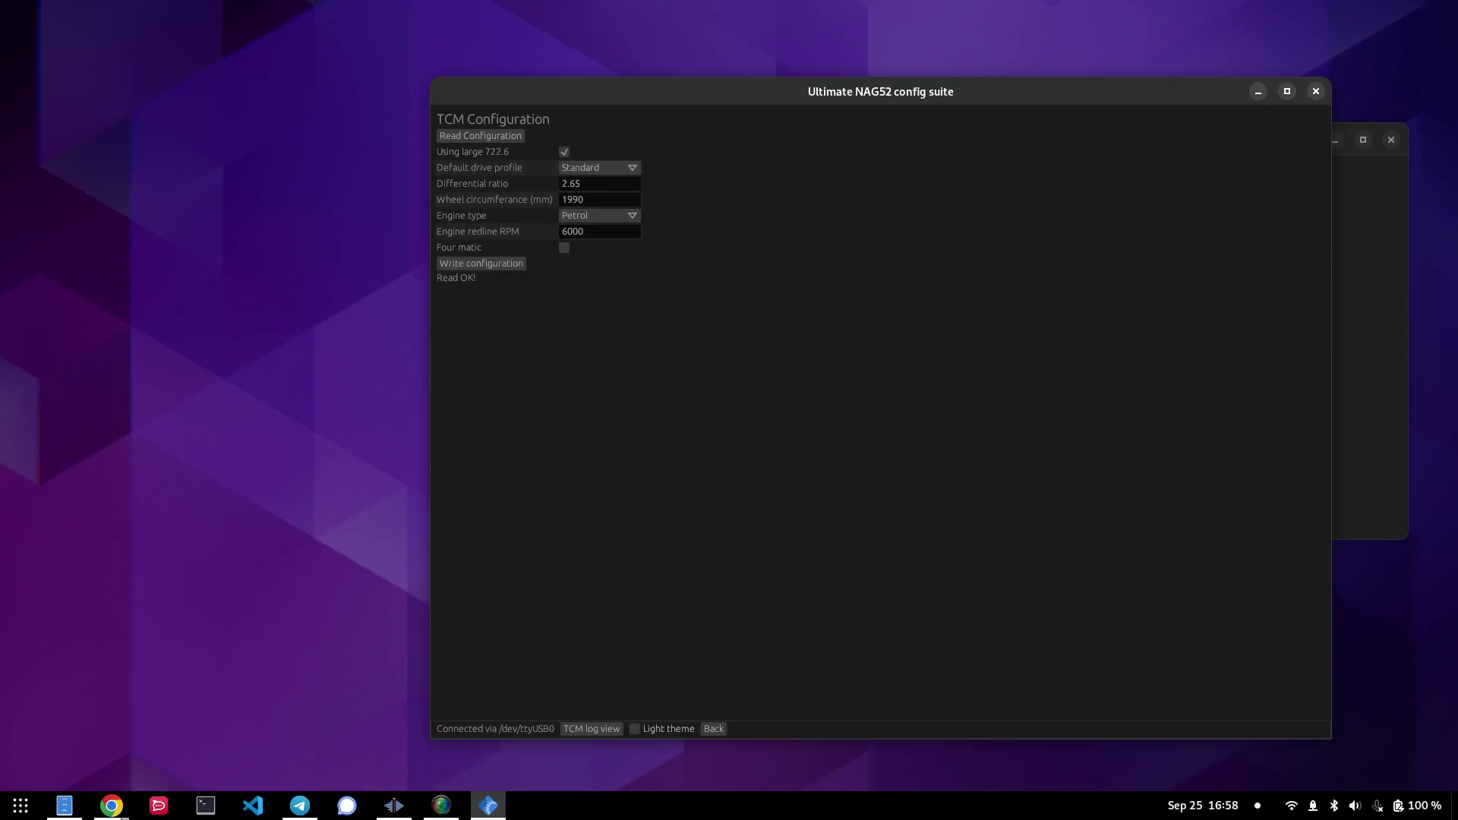
{"action": "left_click", "coordinate": [714, 728]}
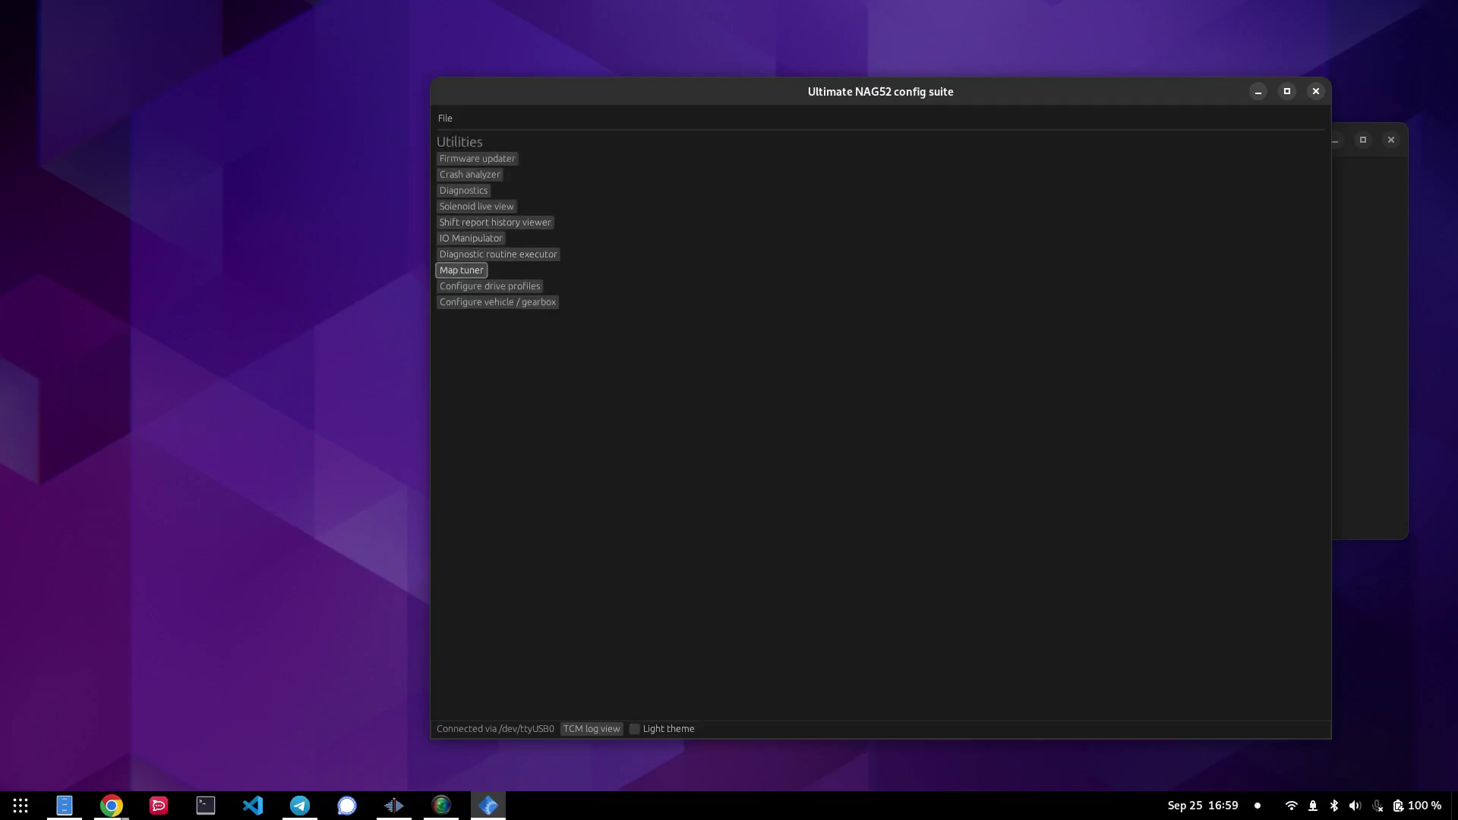
- In Map tuner, reset the adaptation data and view the Comfort (C) shift maps
{"action": "left_click", "coordinate": [461, 269]}
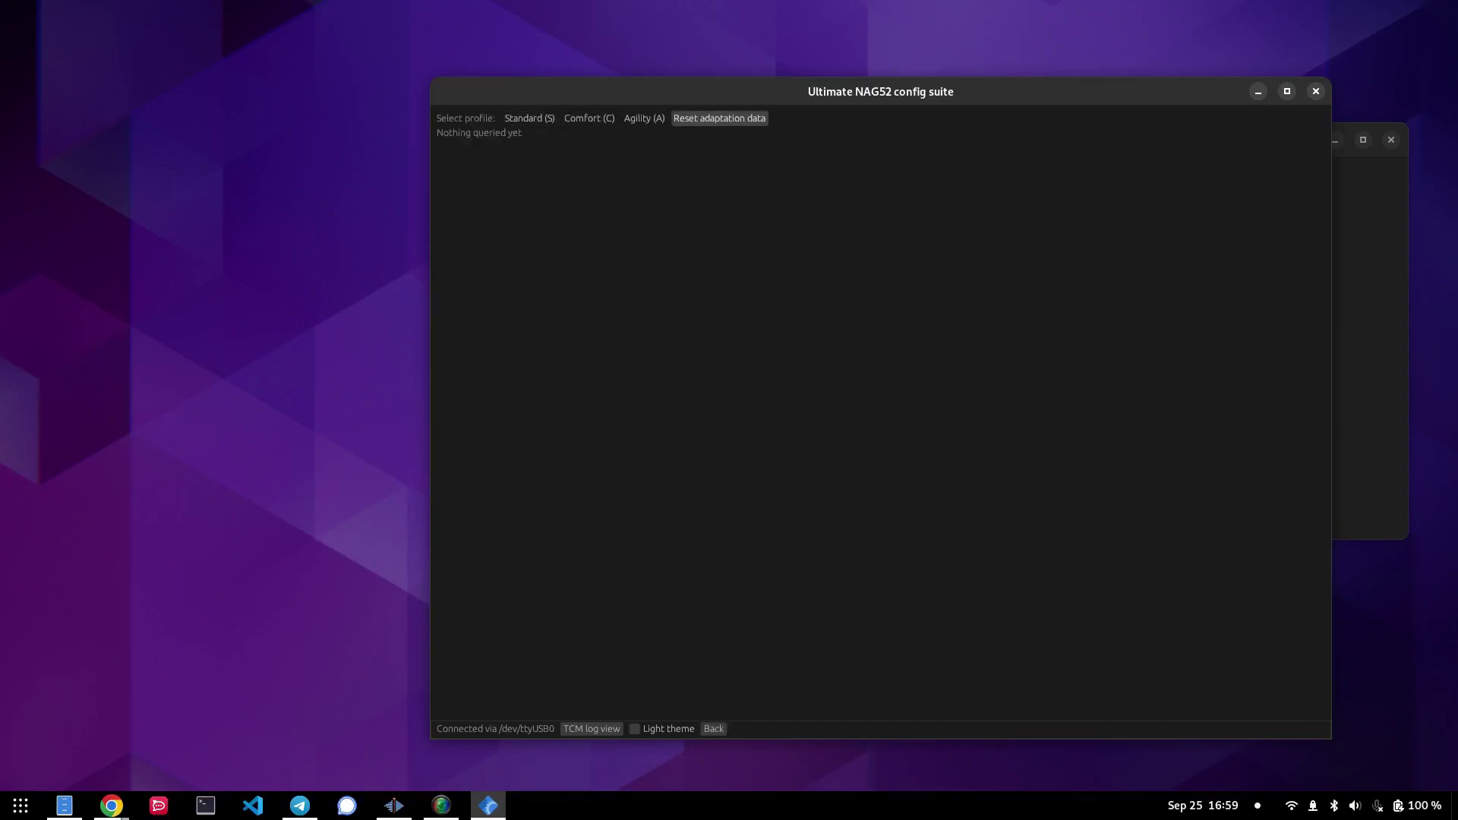
{"action": "left_click", "coordinate": [719, 118]}
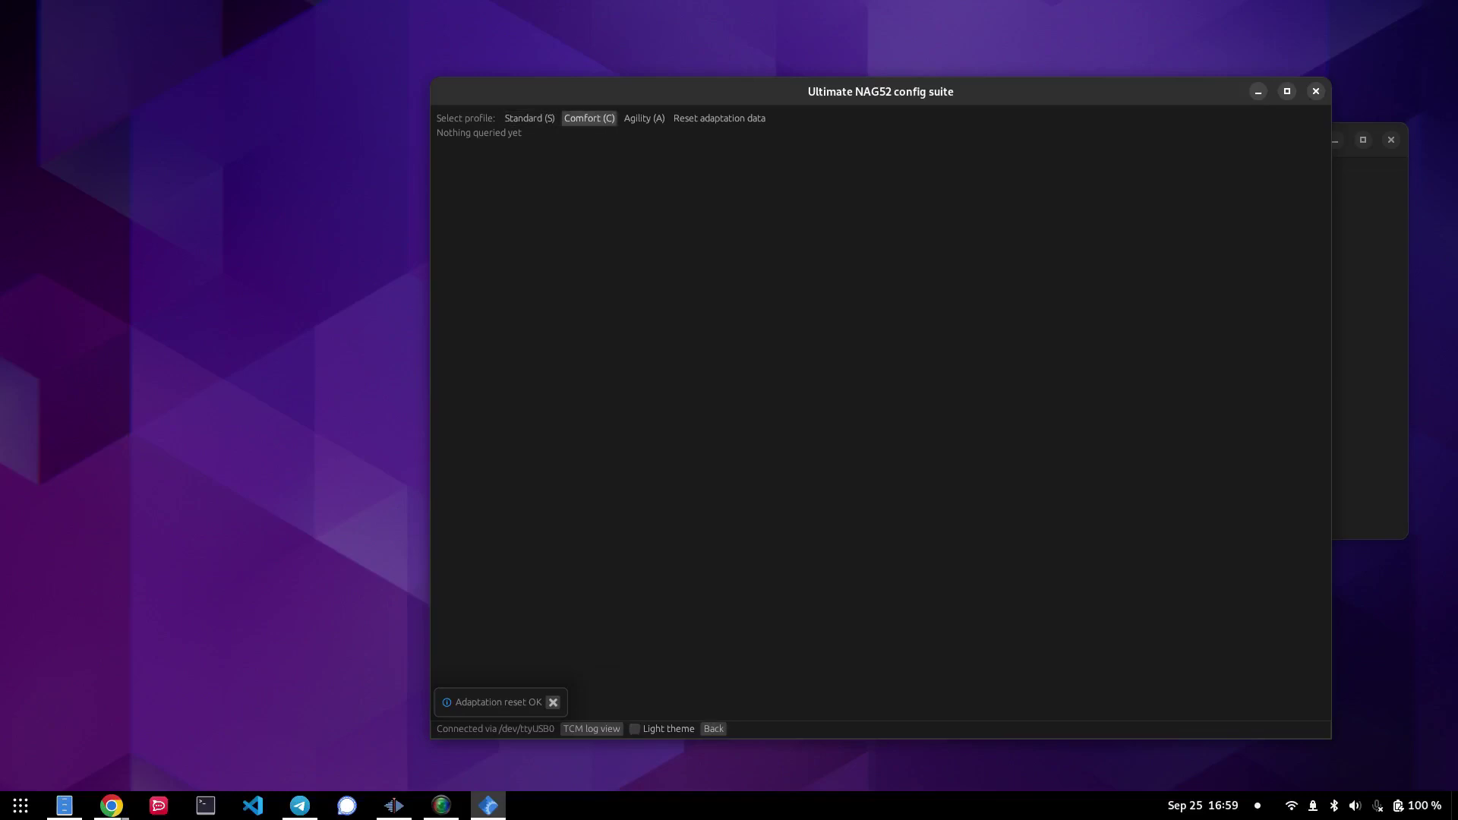
{"action": "left_click", "coordinate": [588, 118]}
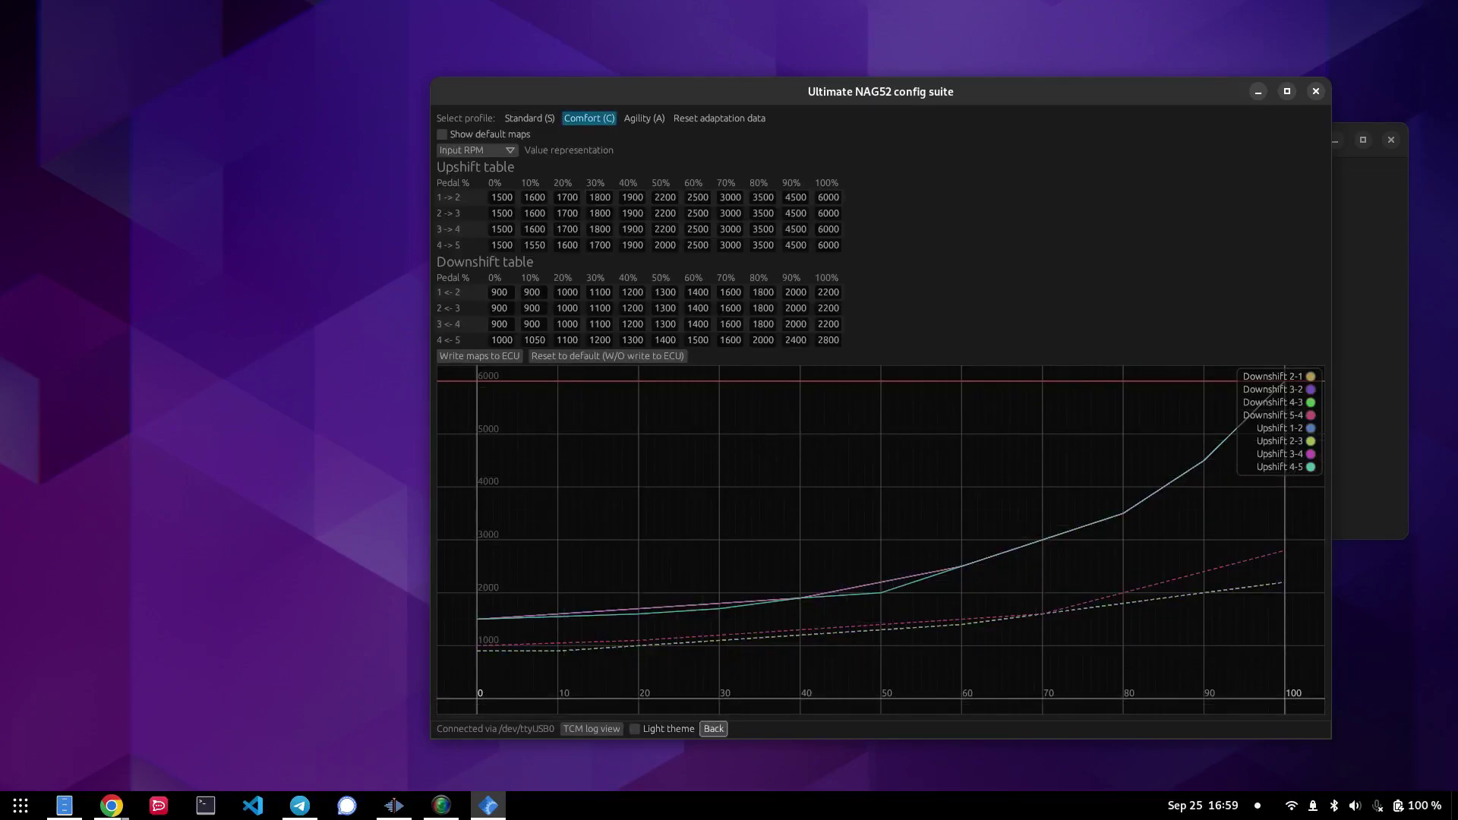
{"action": "left_click", "coordinate": [713, 728]}
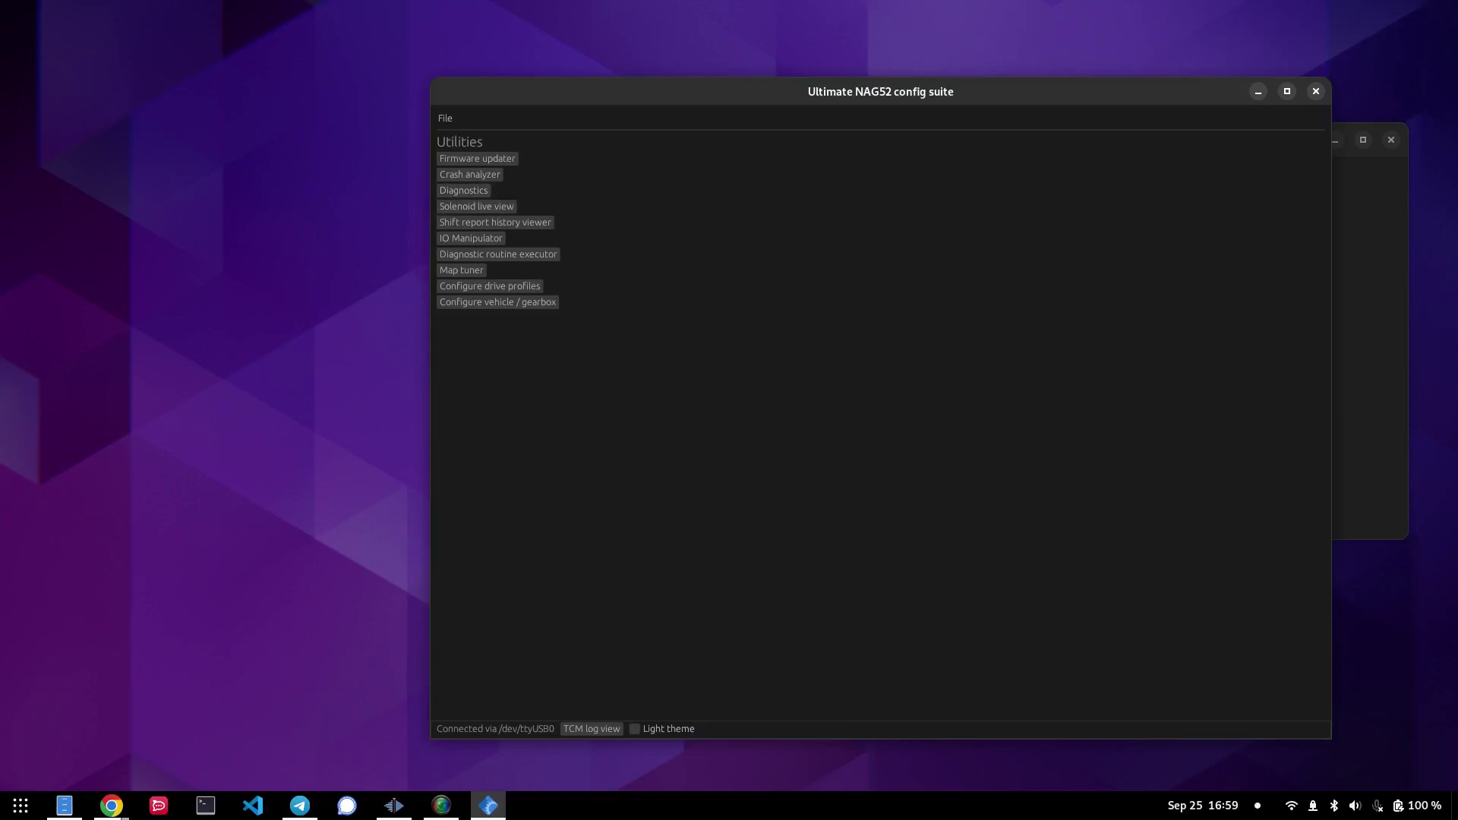